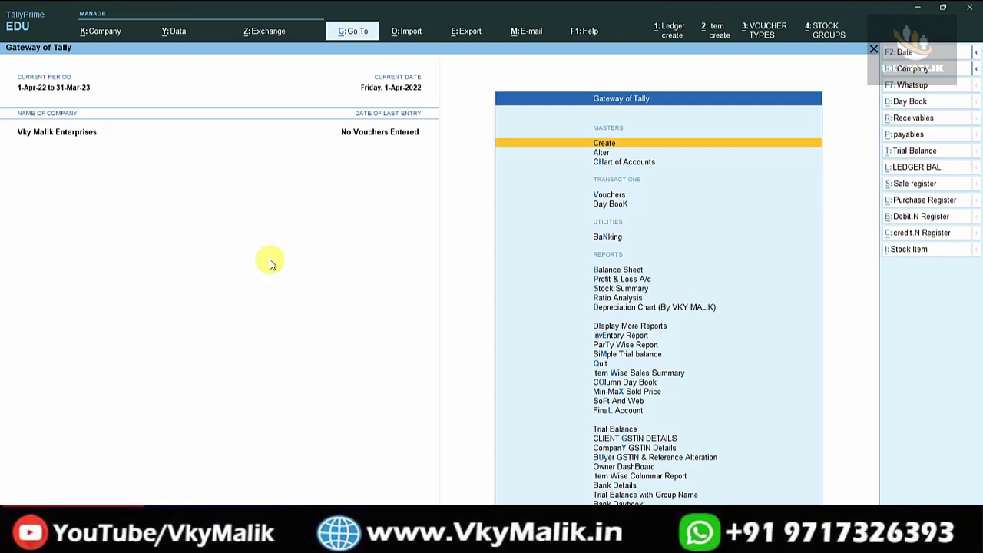
# Open the list of existing ledgers for alteration.
pyautogui.press('Down')
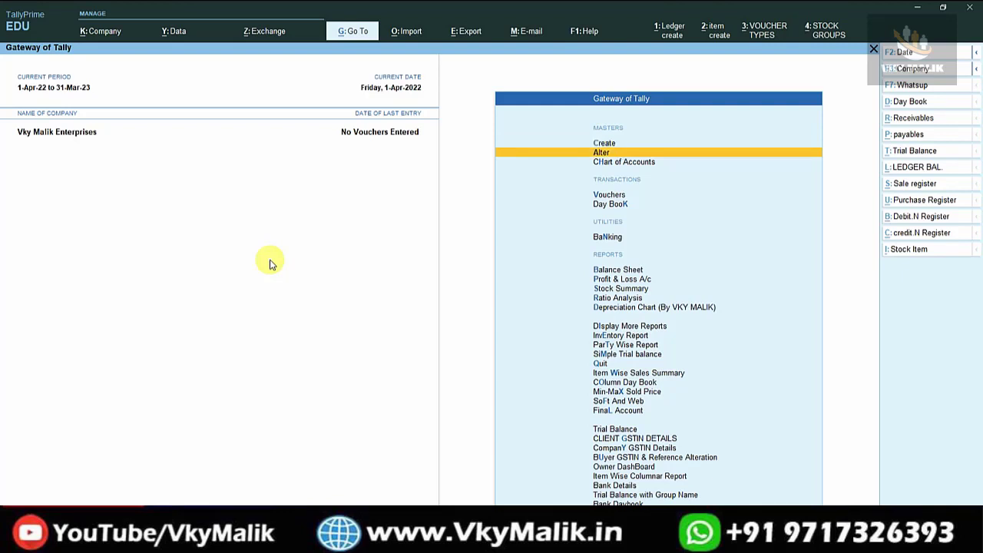
pyautogui.press('Return')
pyautogui.press('Down')
pyautogui.press('Down')
pyautogui.press('Up')
pyautogui.press('Return')
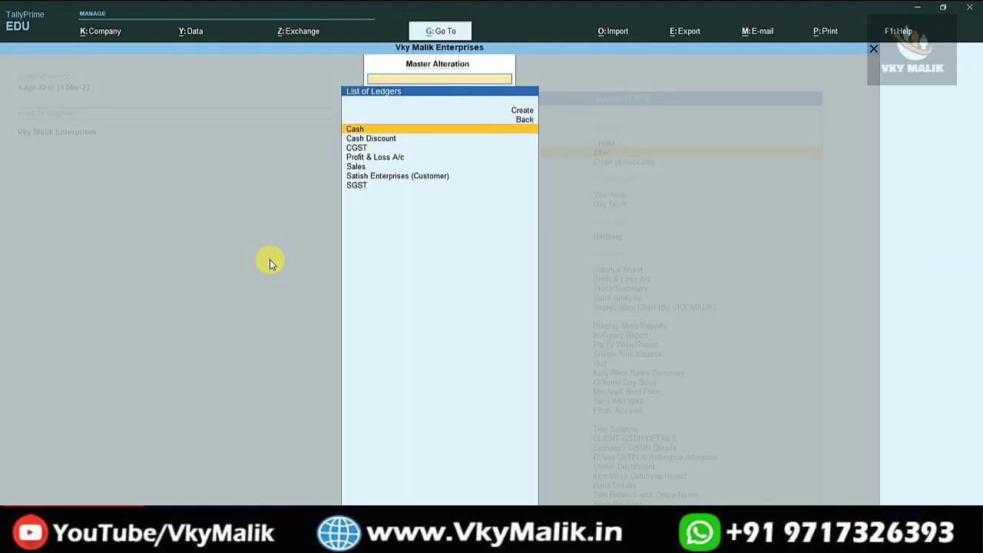
# Review the Satish Enterprises (Customer) ledger's parent group and GST registration details.
pyautogui.press('Down')
pyautogui.press('Down')
pyautogui.press('Down')
pyautogui.press('Down')
pyautogui.press('Down')
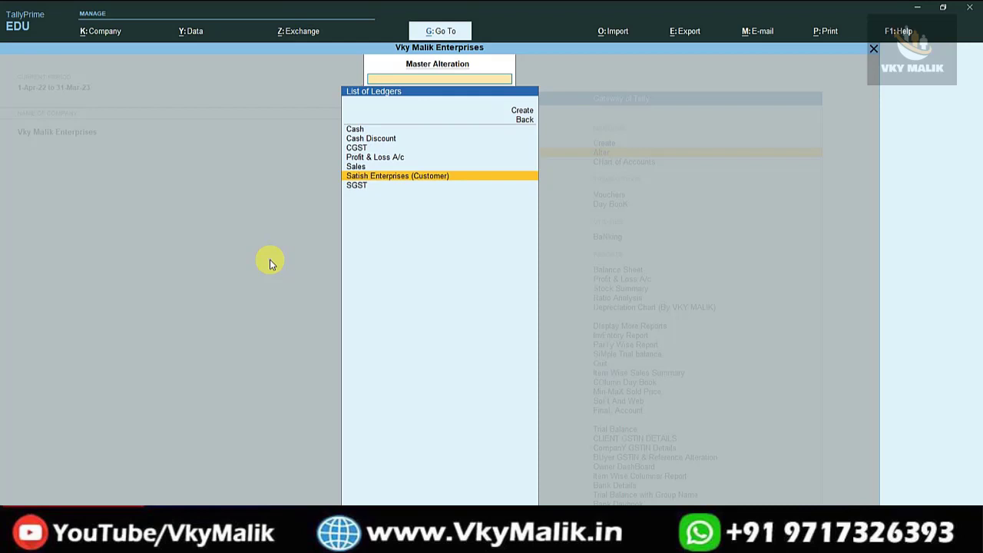
pyautogui.press('Return')
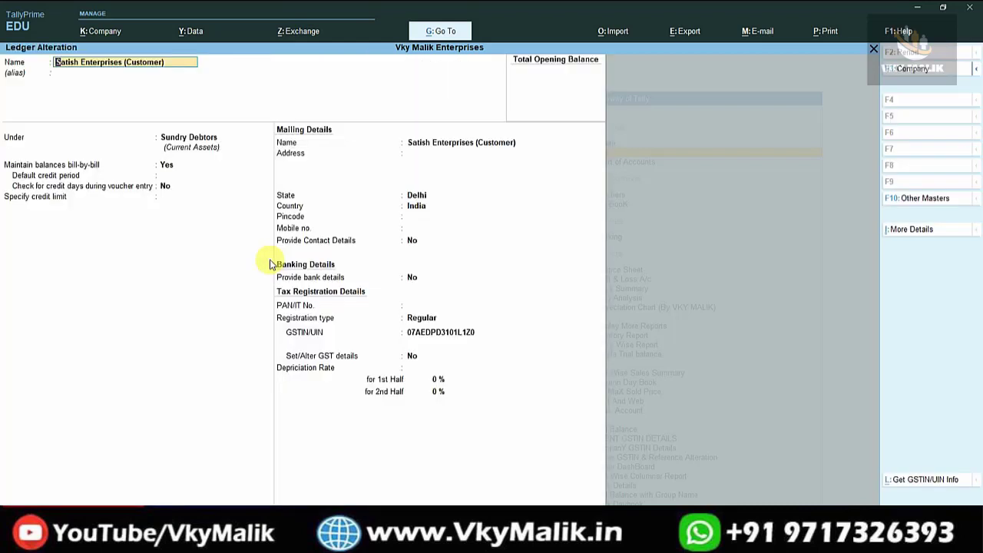
pyautogui.press('Return')
pyautogui.press('Return')
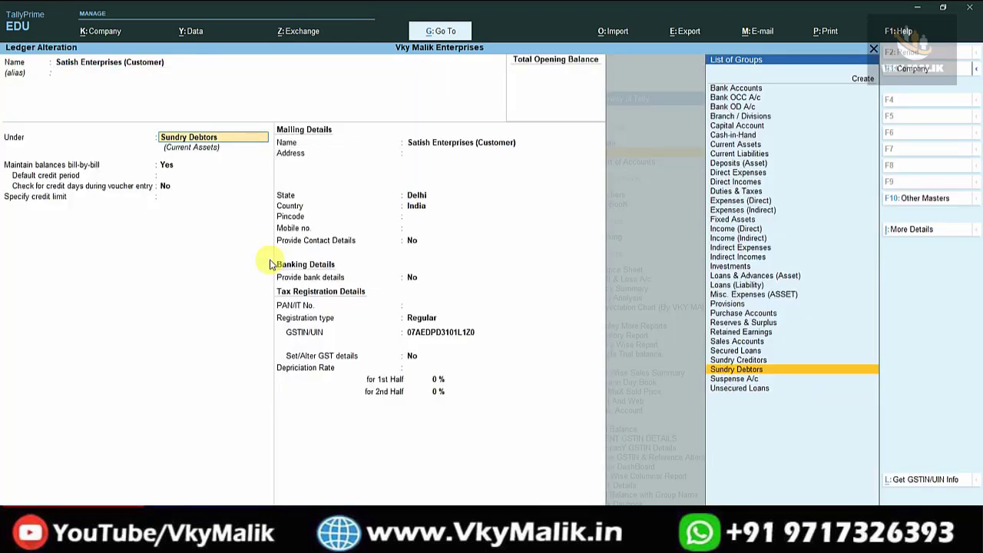
pyautogui.click(424, 336)
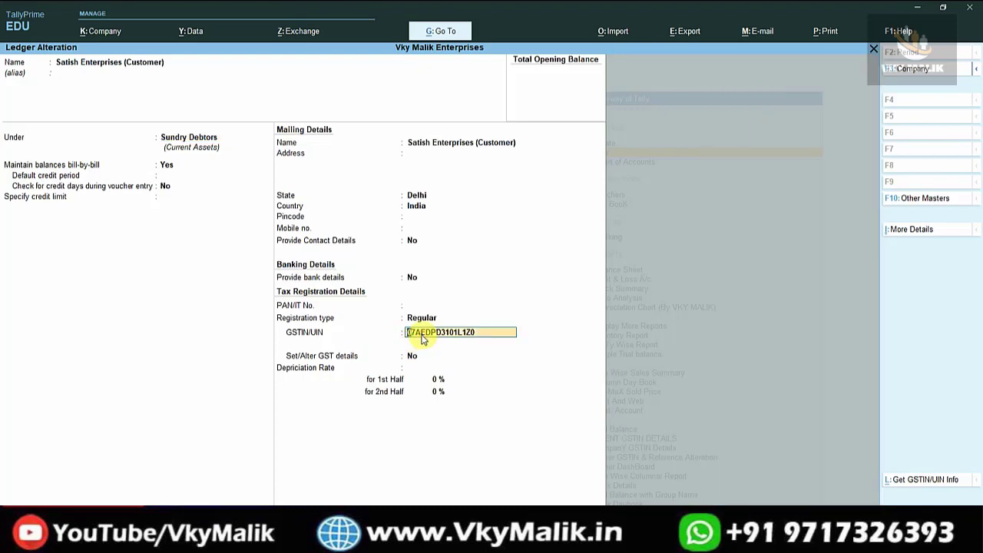
pyautogui.press('BackSpace')
pyautogui.hotkey('ctrl', 'a')
# Check which group the Sales ledger belongs to and leave it without editing.
pyautogui.press('Up')
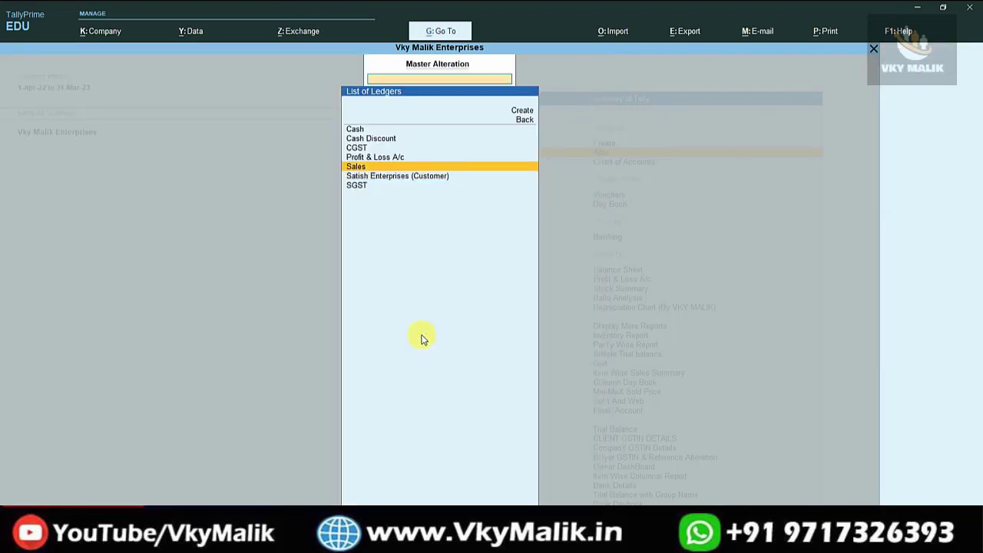
pyautogui.press('Return')
pyautogui.press('Return')
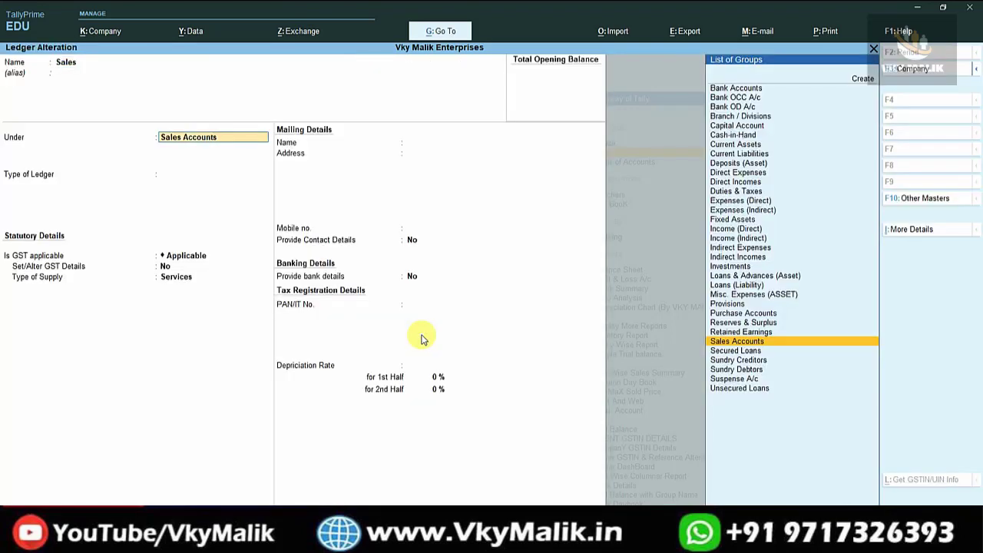
pyautogui.press('BackSpace')
pyautogui.press('Escape')
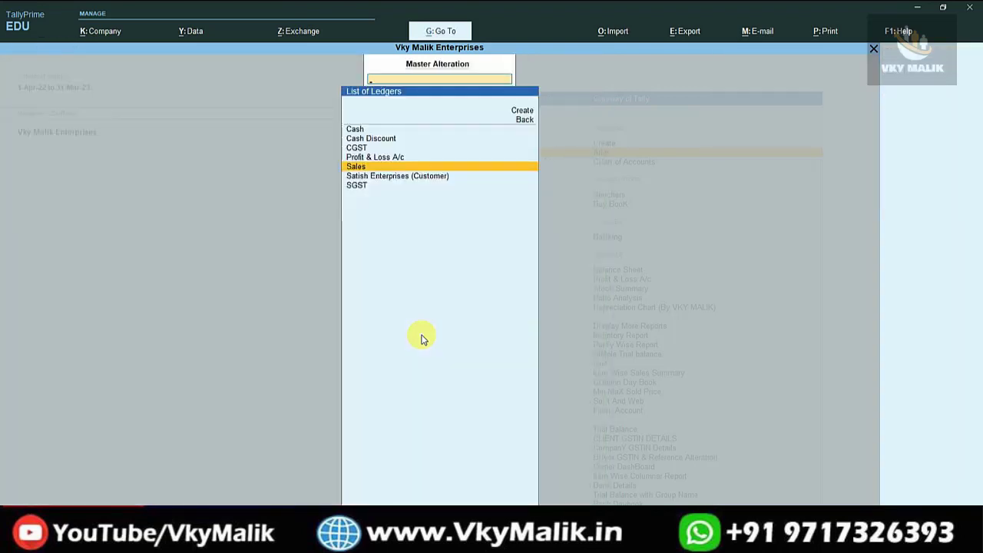
# Check the CGST ledger's group, duty type and tax type, then leave it without editing.
pyautogui.press('Up')
pyautogui.press('Up')
pyautogui.press('Return')
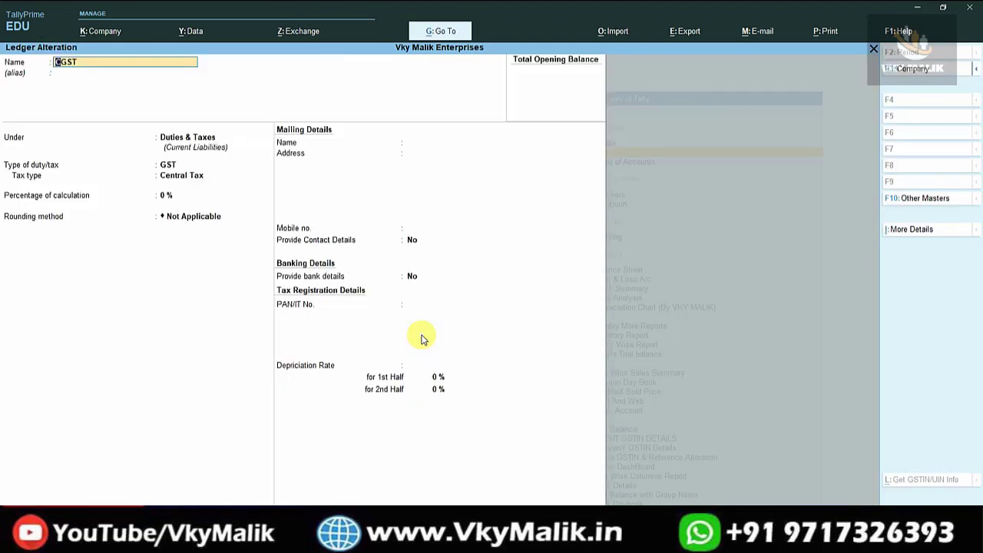
pyautogui.press('Return')
pyautogui.press('Return')
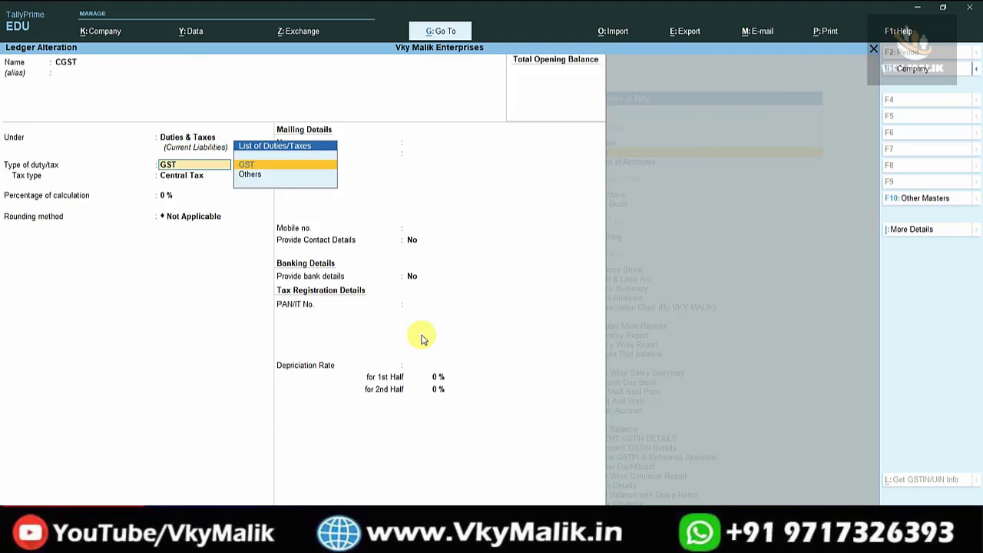
pyautogui.press('Return')
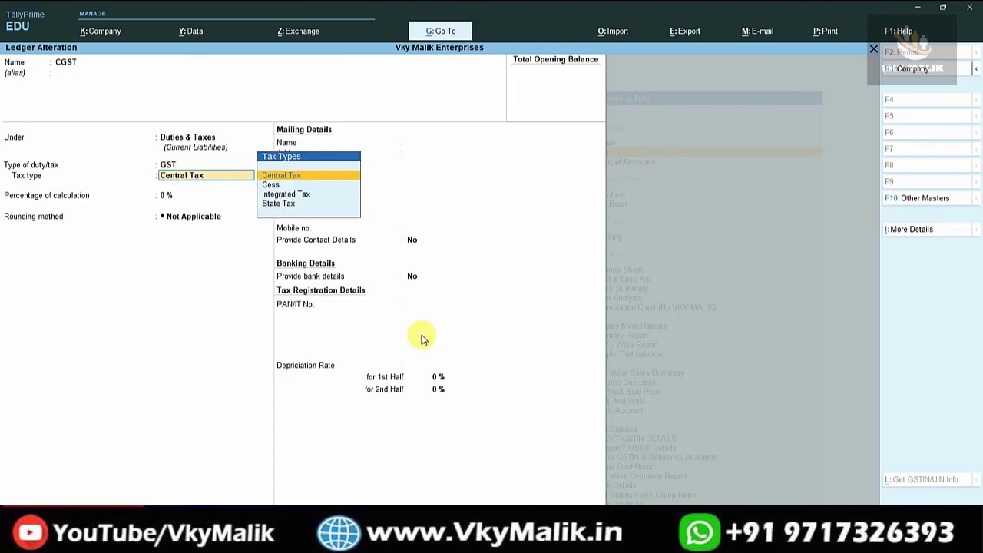
pyautogui.press('BackSpace')
pyautogui.press('Escape')
# Check the SGST ledger's group, duty type and tax type, leaving it without editing.
pyautogui.press('Down')
pyautogui.press('Down')
pyautogui.press('Down')
pyautogui.press('Down')
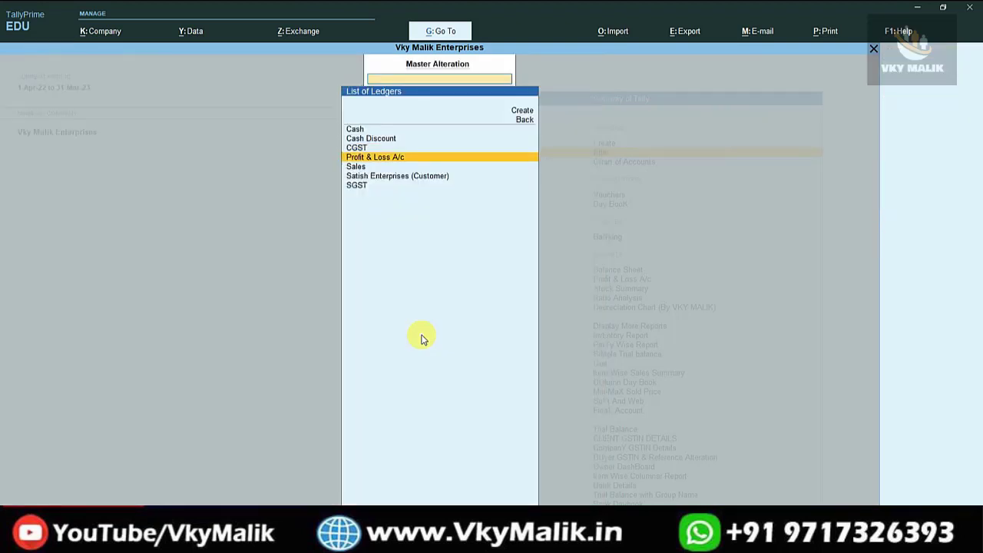
pyautogui.press('Return')
pyautogui.press('Return')
pyautogui.press('Return')
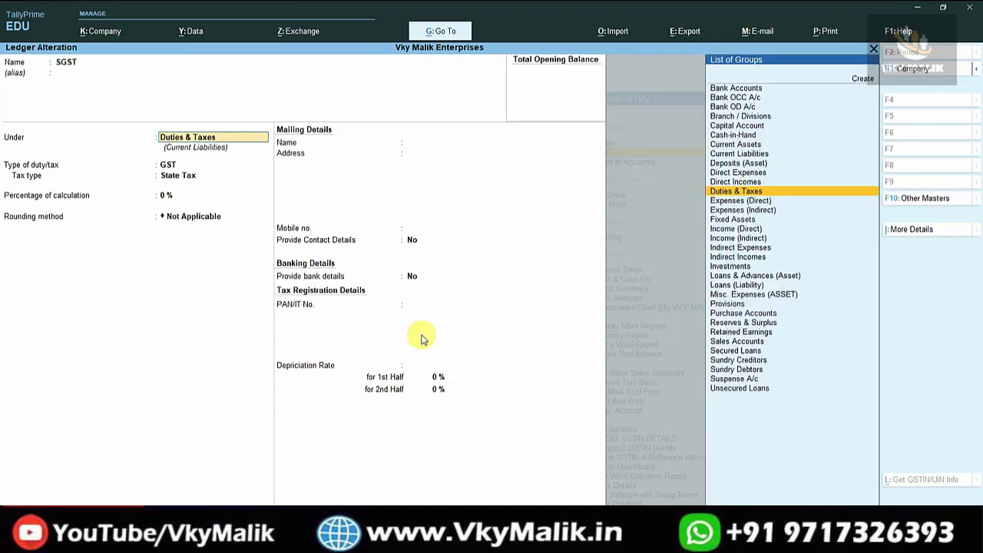
pyautogui.press('Return')
pyautogui.press('Return')
pyautogui.press('BackSpace')
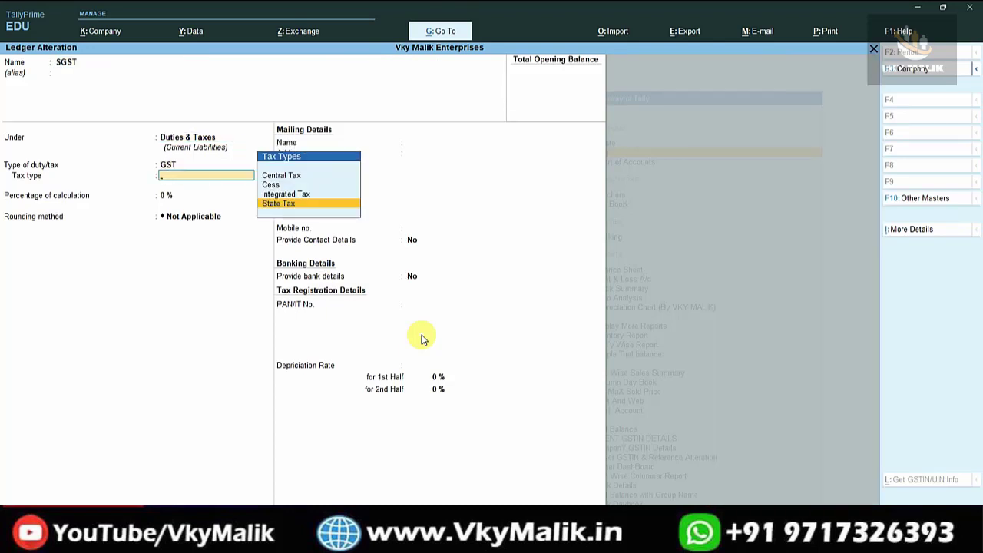
pyautogui.press('Escape')
# Check the Cash Discount ledger's group and GST settings, then exit ledger alteration.
pyautogui.press('Up')
pyautogui.press('Up')
pyautogui.press('Up')
pyautogui.press('Up')
pyautogui.press('Up')
pyautogui.press('Up')
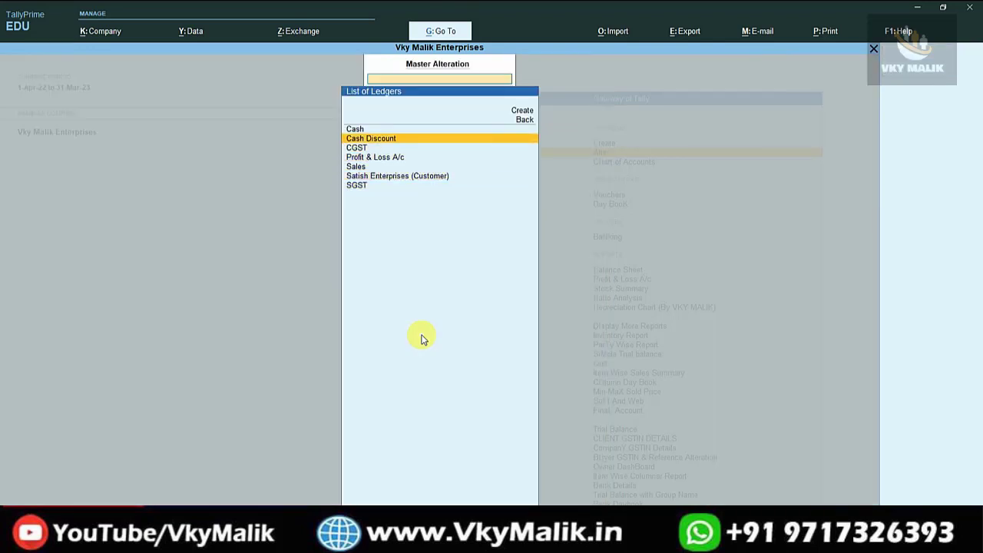
pyautogui.press('Return')
pyautogui.press('Return')
pyautogui.press('Return')
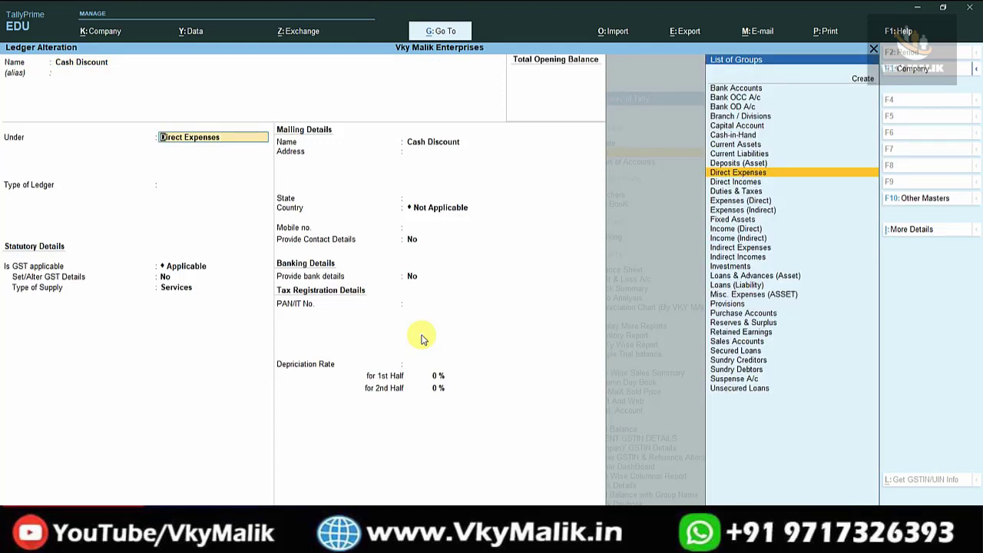
pyautogui.press('Escape')
pyautogui.press('Escape')
pyautogui.press('Escape')
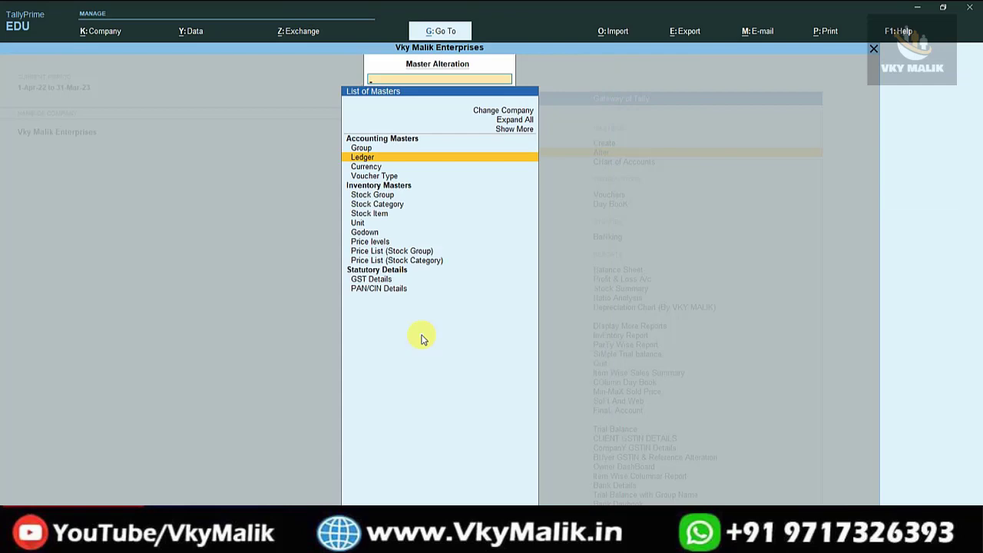
pyautogui.press('Escape')
# Open the Samsung J9 stock item for alteration.
pyautogui.press('Return')
pyautogui.press('Down')
pyautogui.press('Down')
pyautogui.press('Down')
pyautogui.press('Down')
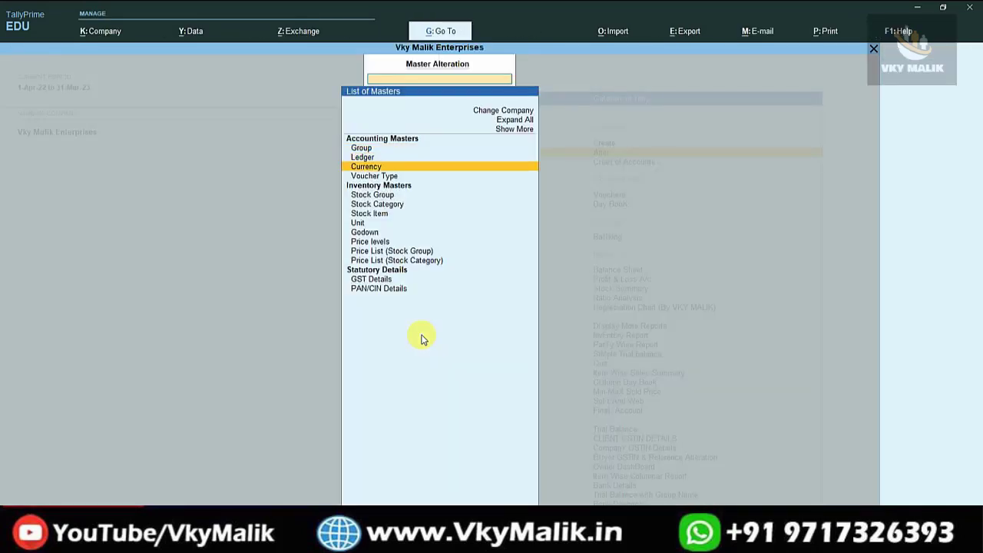
pyautogui.press('Down')
pyautogui.press('Down')
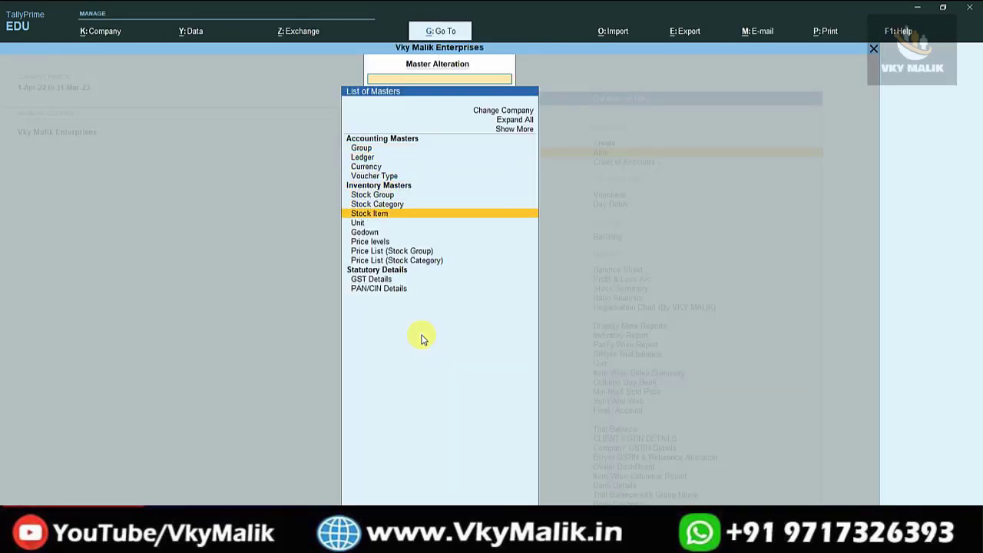
pyautogui.press('Return')
pyautogui.press('Return')
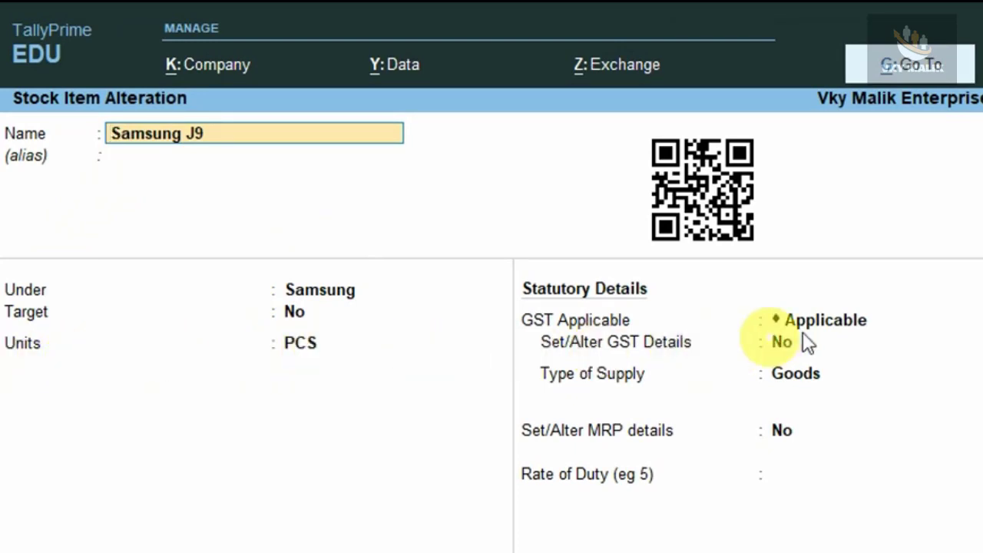
# Examine the Samsung J9 item's HSN and GST rate details, then return to the Gateway without saving.
pyautogui.click(857, 324)
pyautogui.press('Return')
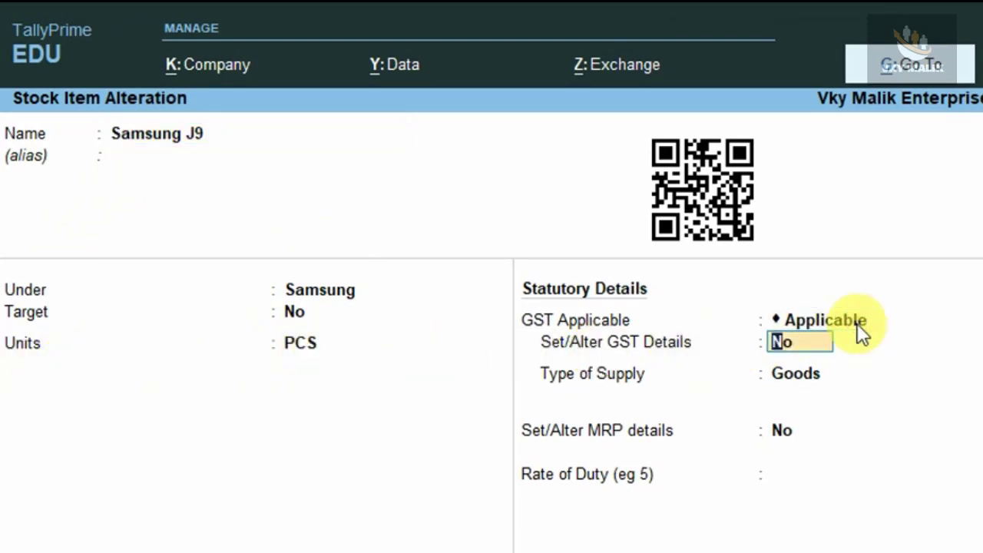
pyautogui.write('y')
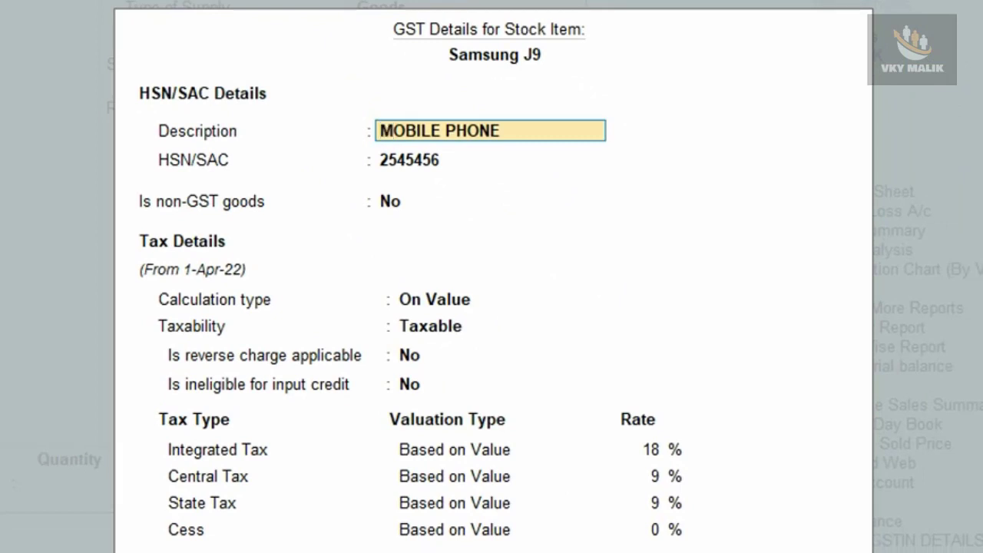
pyautogui.press('BackSpace')
pyautogui.press('Escape')
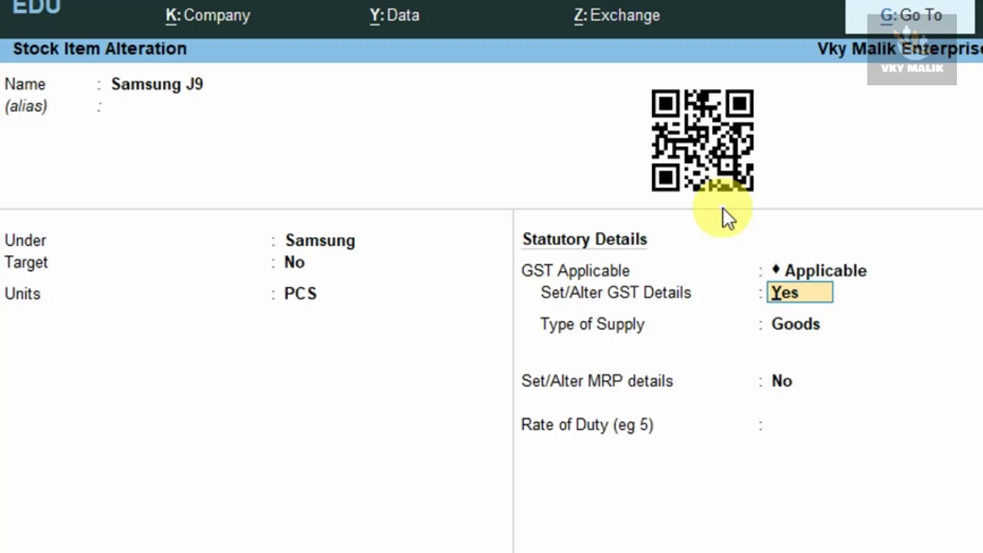
pyautogui.press('Escape')
pyautogui.press('y')
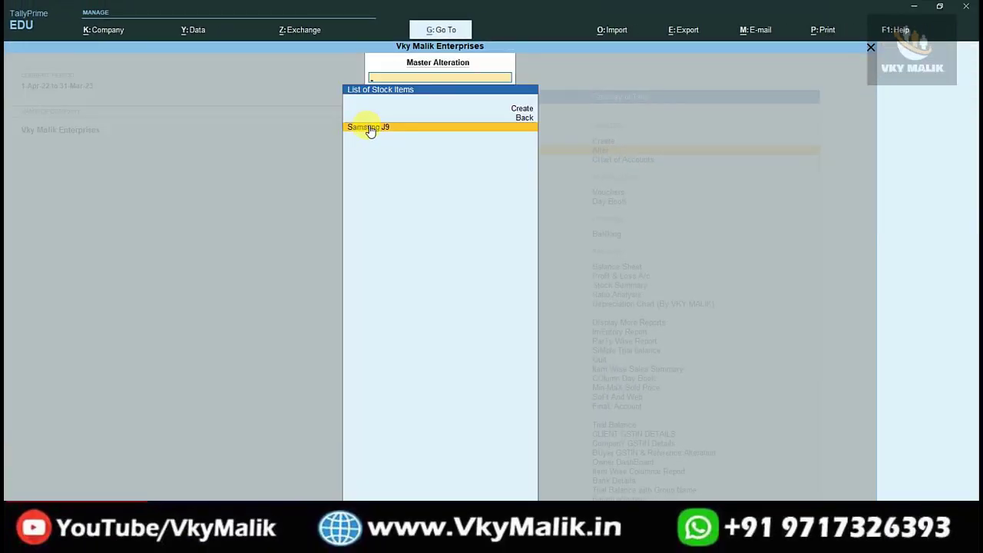
pyautogui.press('Escape')
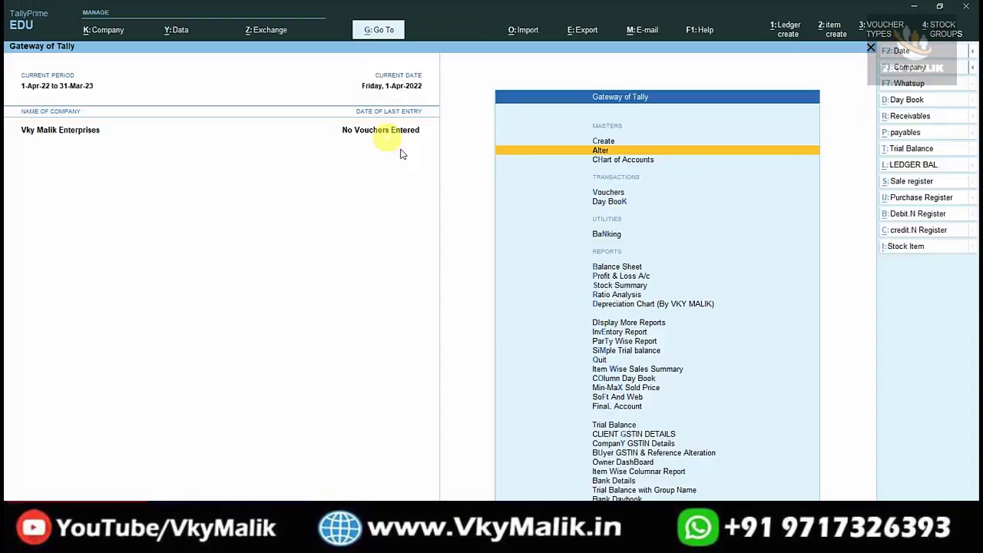
pyautogui.press('Escape')
pyautogui.press('Escape')
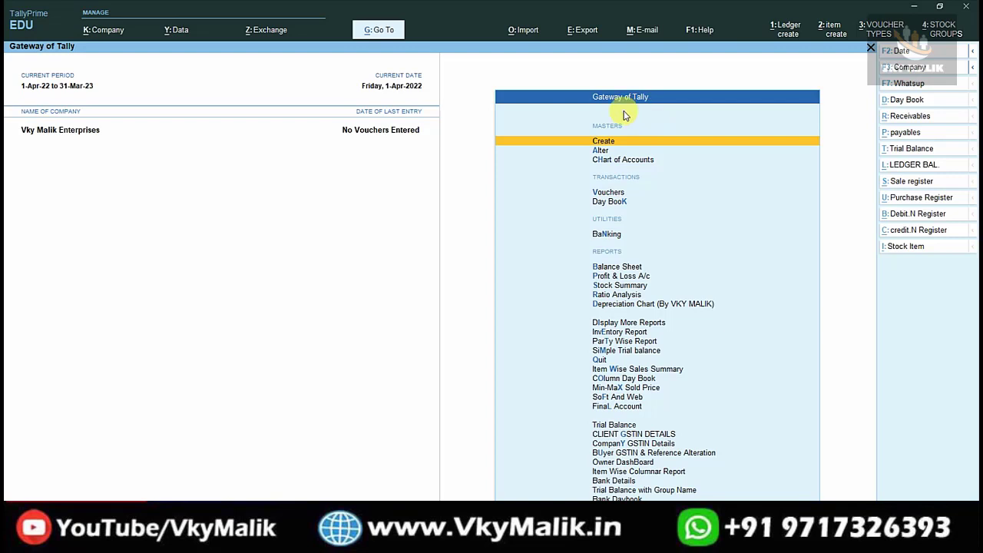
# Start a new sales voucher from the Gateway of Tally.
pyautogui.press('Down')
pyautogui.press('Down')
pyautogui.press('Down')
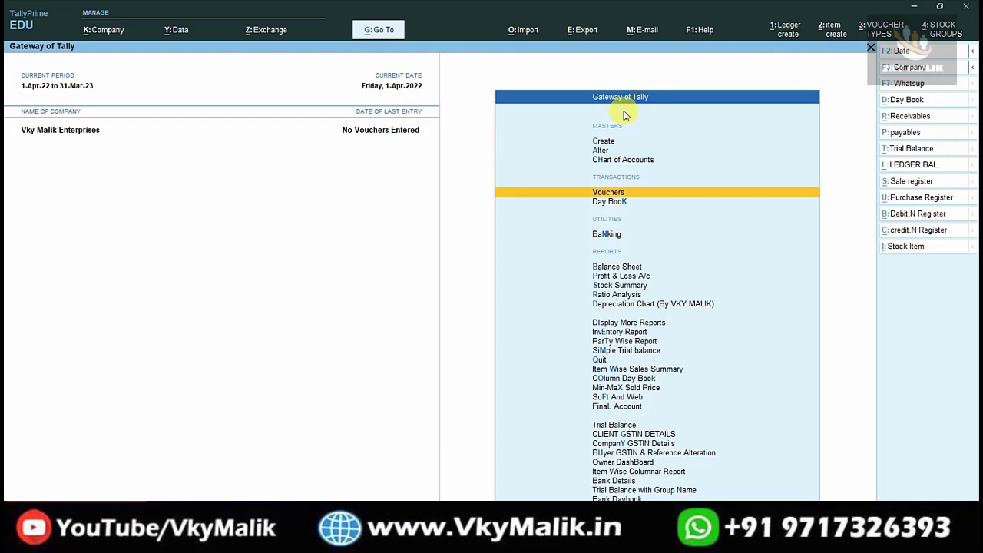
pyautogui.press('Return')
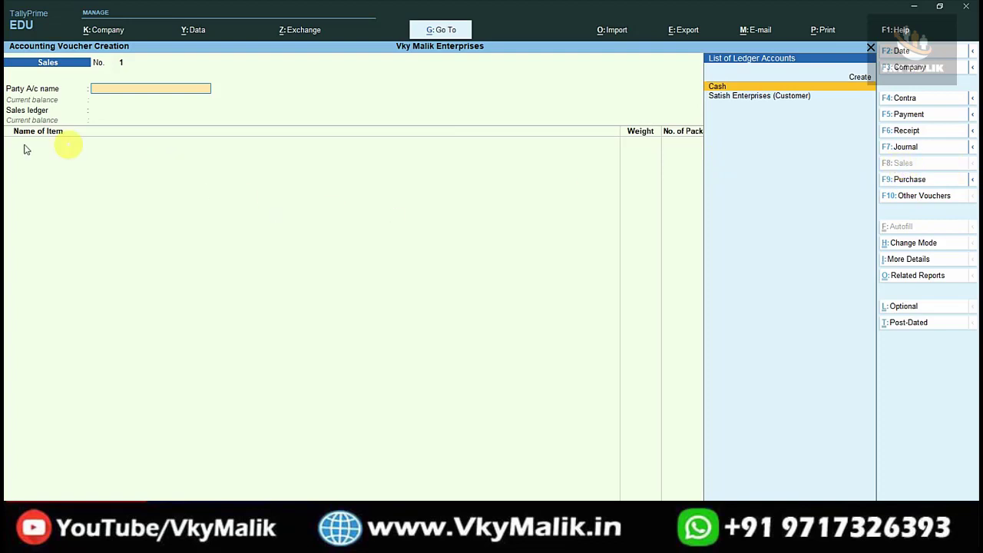
# Set Satish Enterprises (Customer) as the voucher's party, accept its party details and choose Sales as the sales ledger.
pyautogui.press('Down')
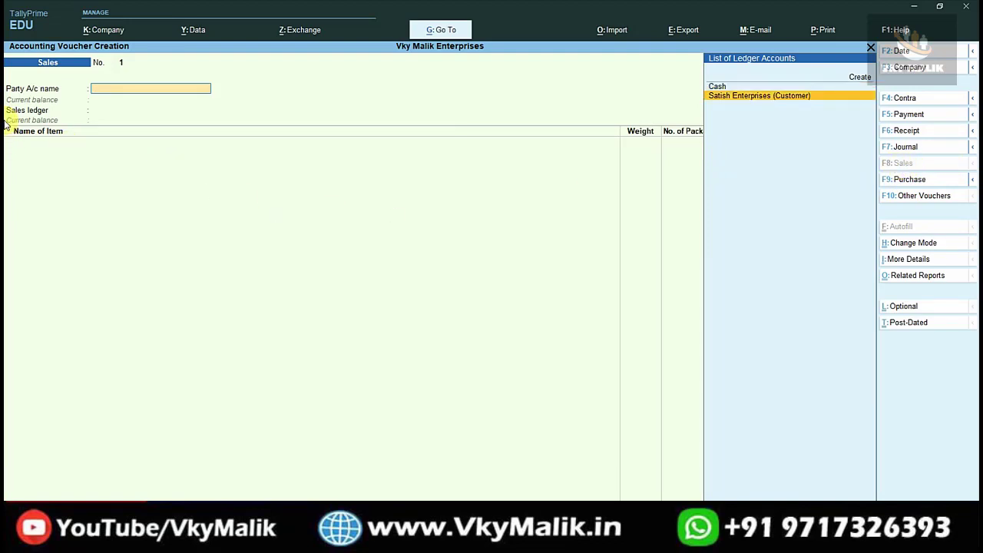
pyautogui.press('Return')
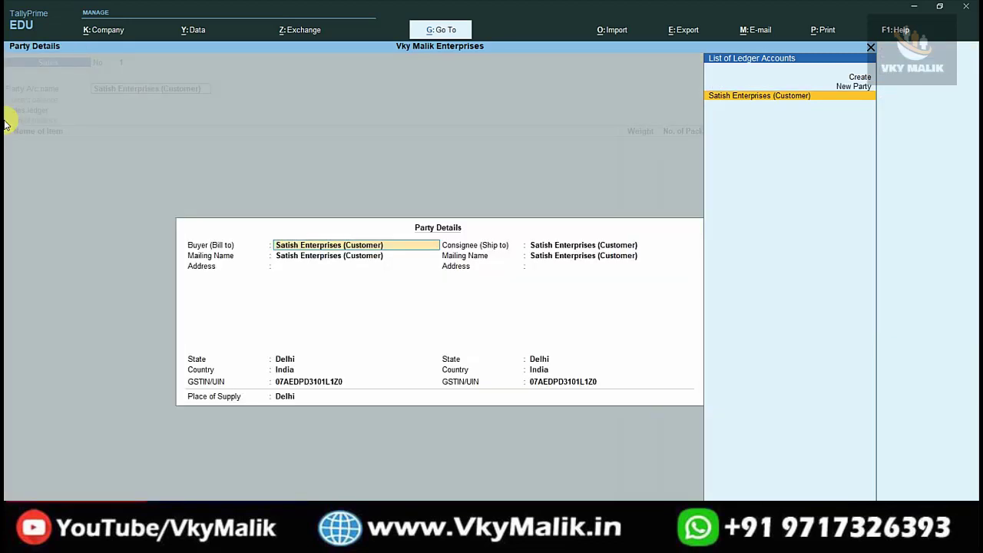
pyautogui.hotkey('ctrl', 'a')
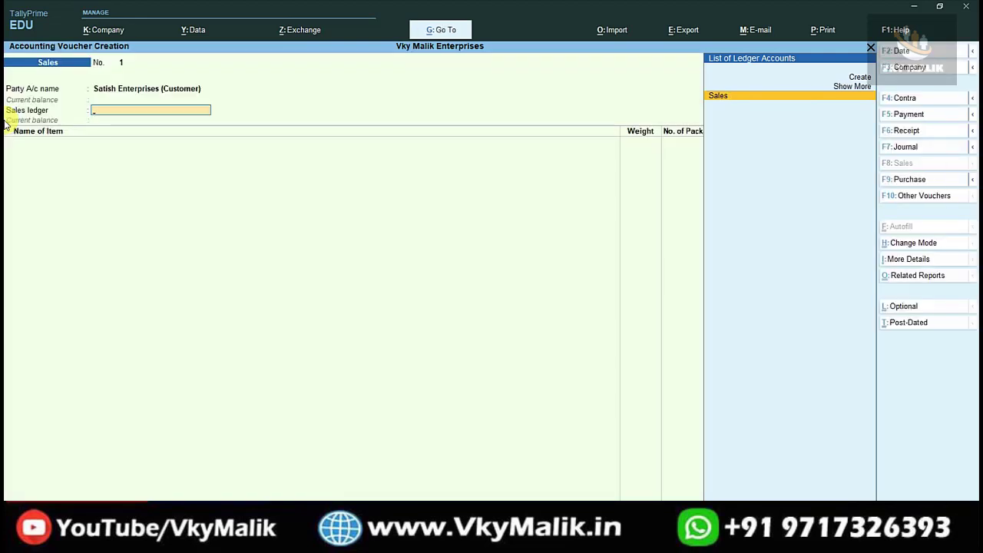
pyautogui.press('Return')
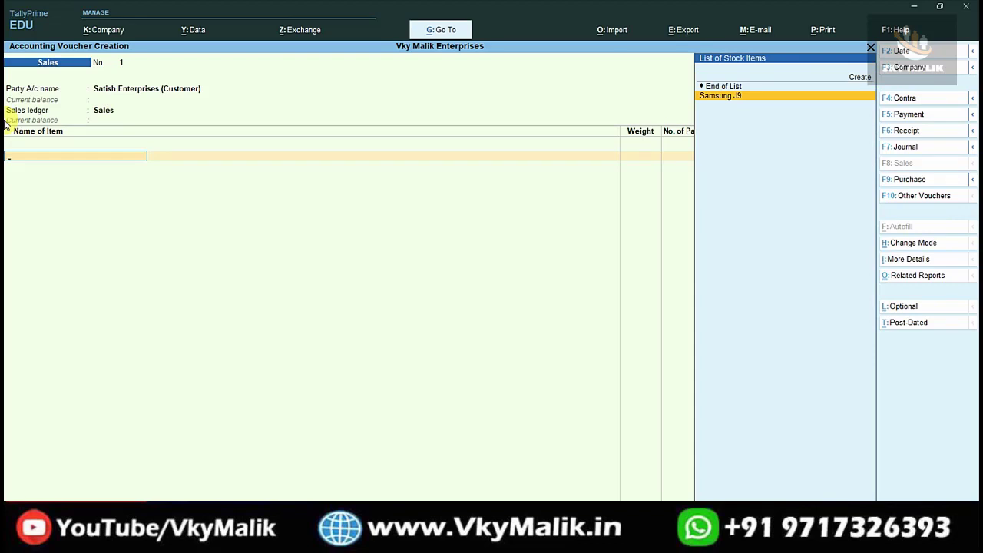
# Add Samsung J9 to the sales voucher with weight 100, 1 package, quantity 100 PCS and rate 15,000.
pyautogui.press('Return')
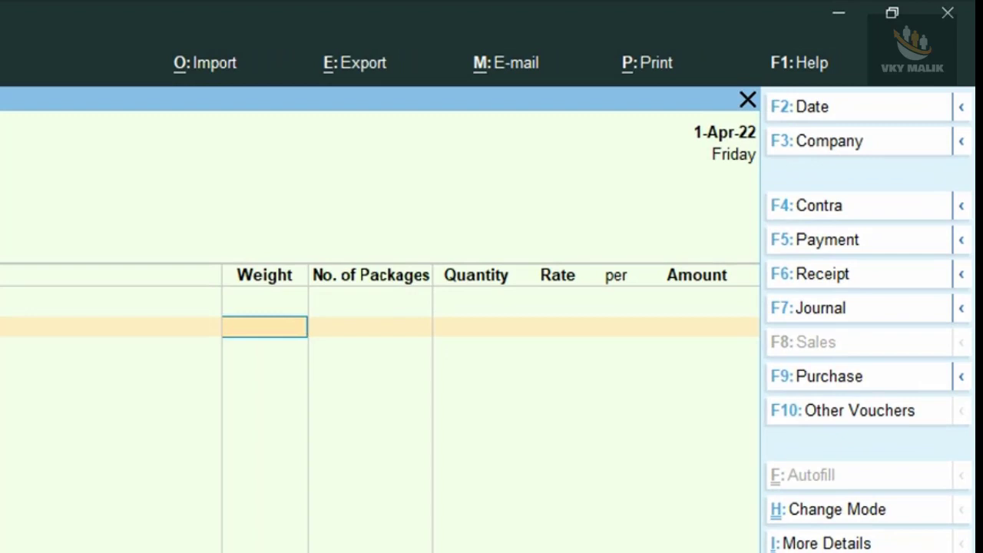
pyautogui.write('100')
pyautogui.press('Return')
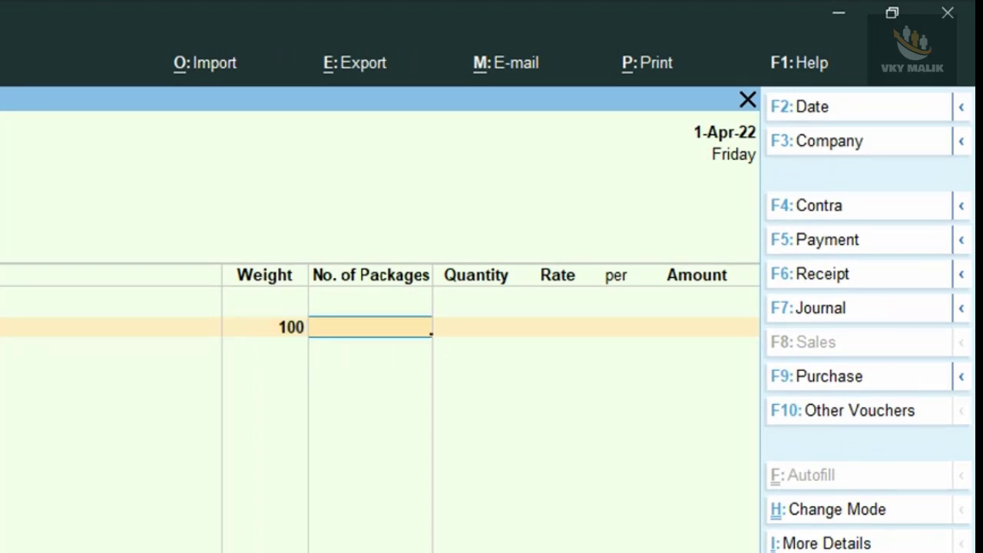
pyautogui.write('1')
pyautogui.press('Return')
pyautogui.write('100')
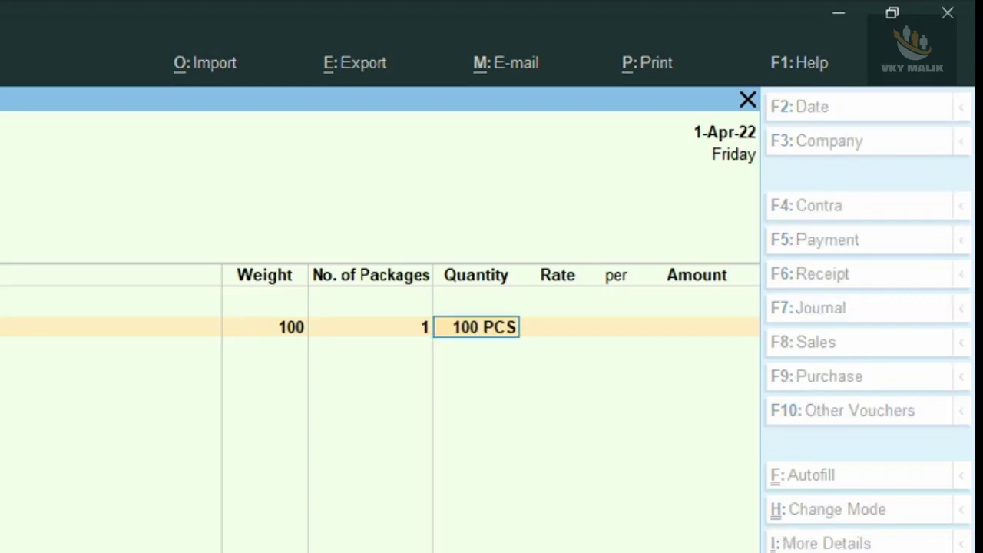
pyautogui.press('Return')
pyautogui.write('15000')
pyautogui.press('Return')
# End the item list and add the Cash Discount ledger beneath it at a rate of -10%.
pyautogui.press('Return')
pyautogui.press('Return')
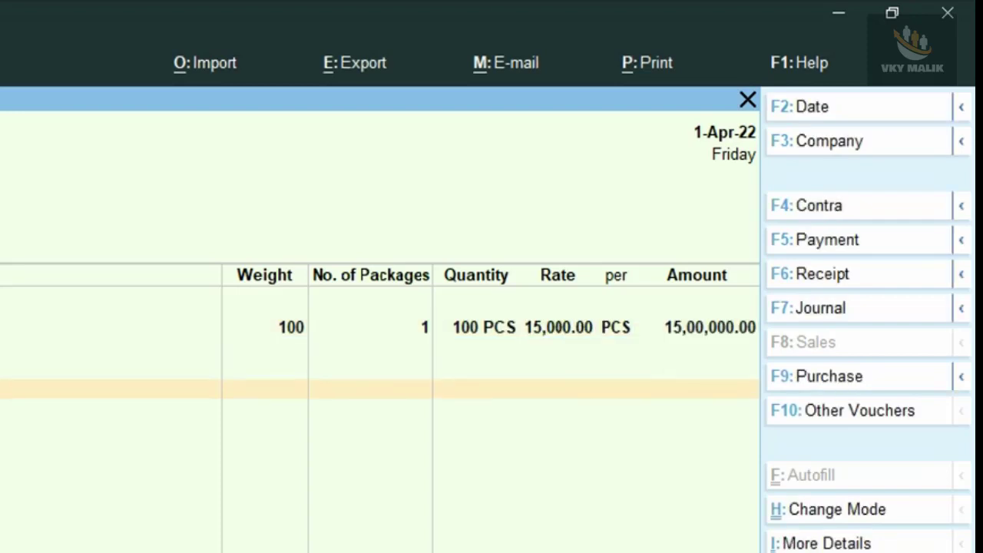
pyautogui.press('Return')
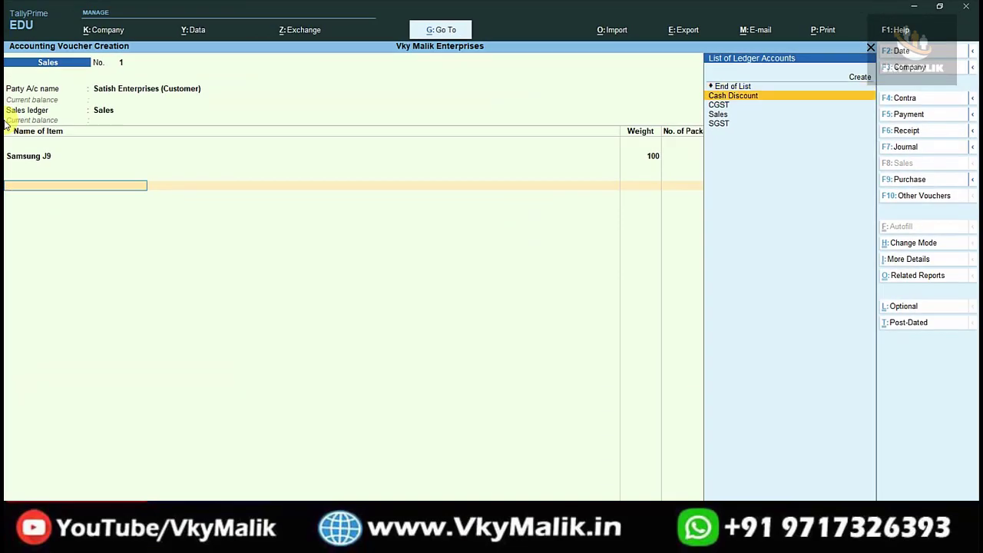
pyautogui.press('Return')
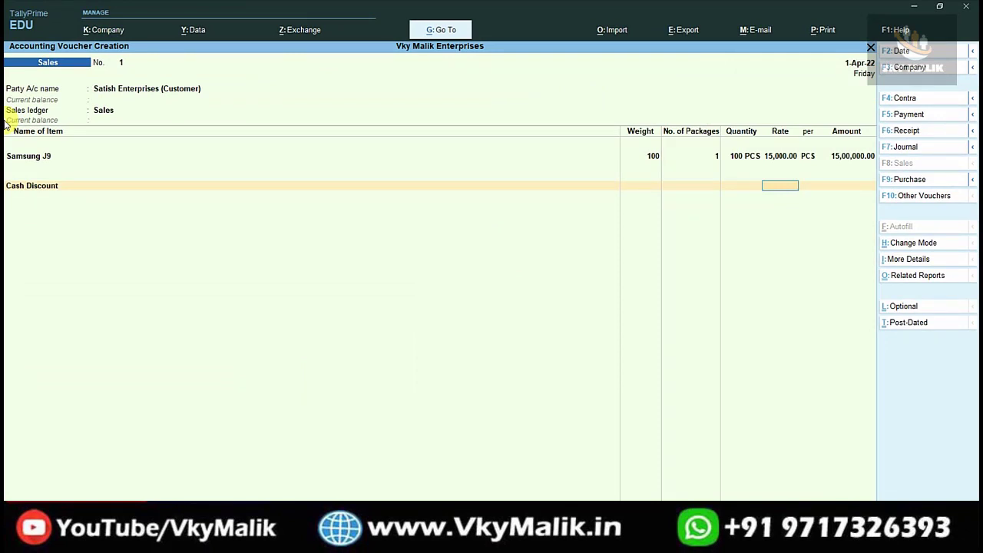
pyautogui.write('-10')
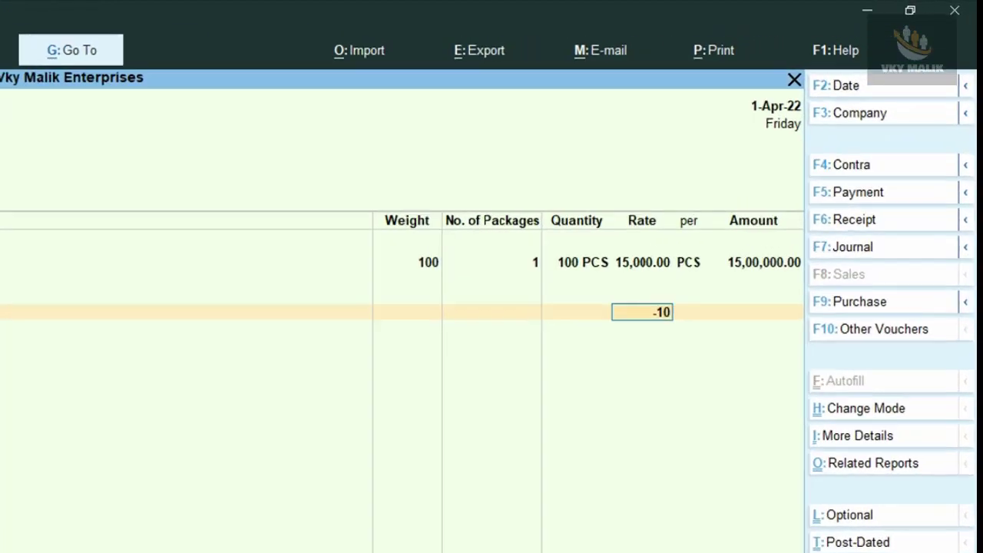
pyautogui.press('Return')
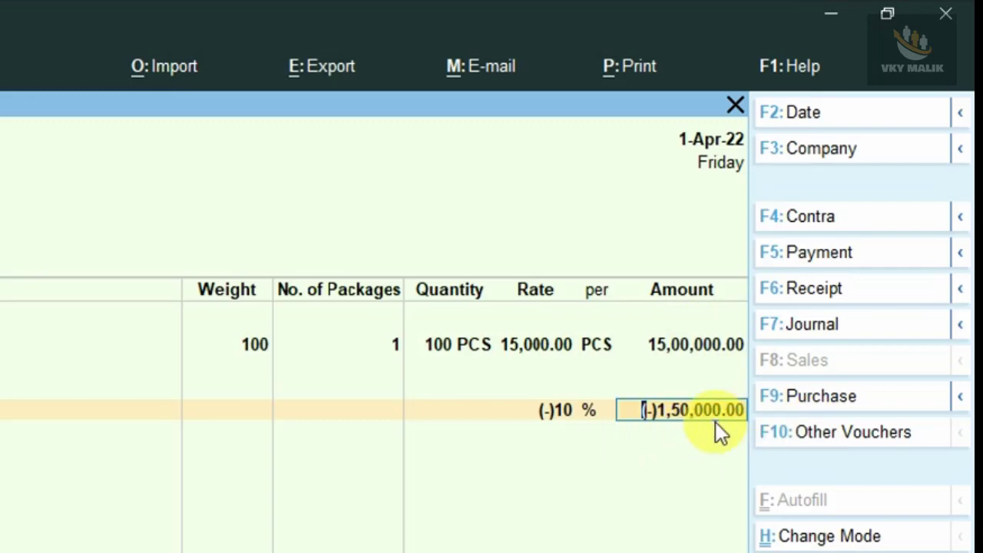
pyautogui.press('Return')
# Add the CGST and SGST ledgers below the cash discount and end the ledger list.
pyautogui.write('Cgs')
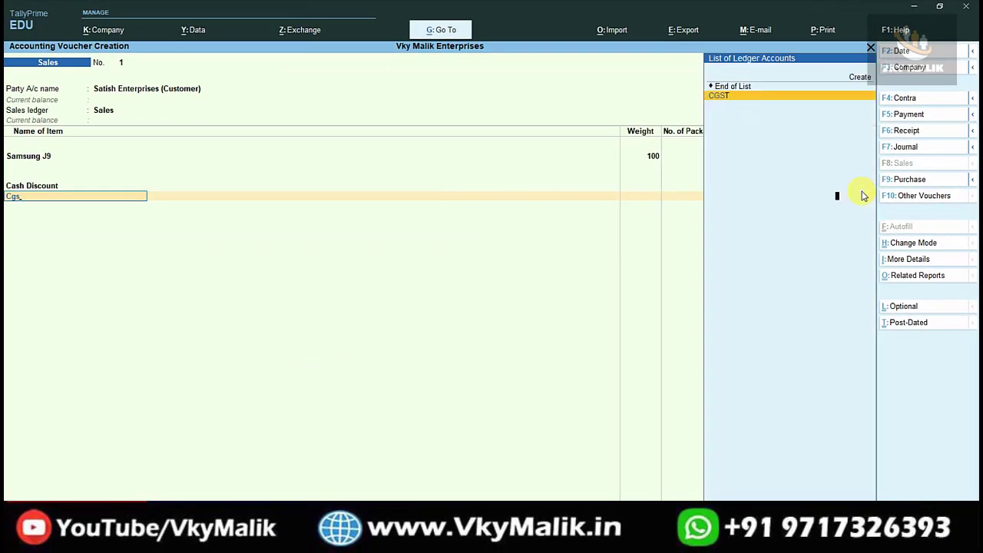
pyautogui.press('Return')
pyautogui.write('Sgst')
pyautogui.press('Return')
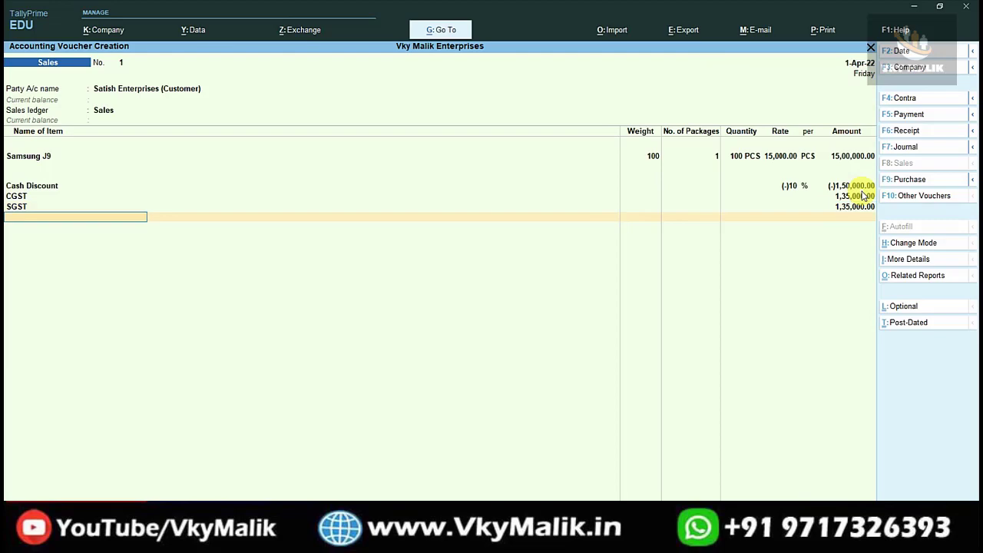
pyautogui.press('Return')
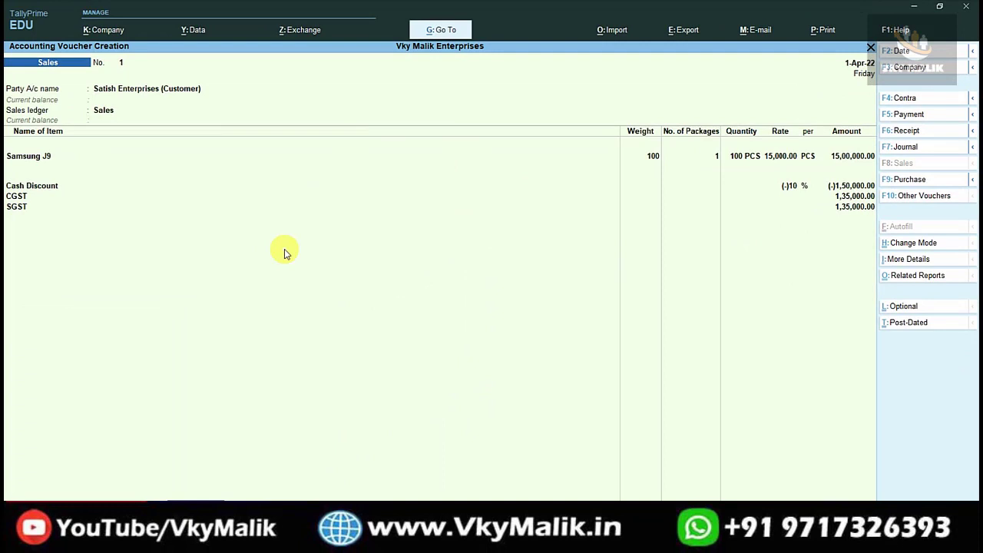
# Examine the voucher's detailed GST tax analysis, including taxable value and tax rates, and return to the voucher.
pyautogui.hotkey('ctrl', 'o')
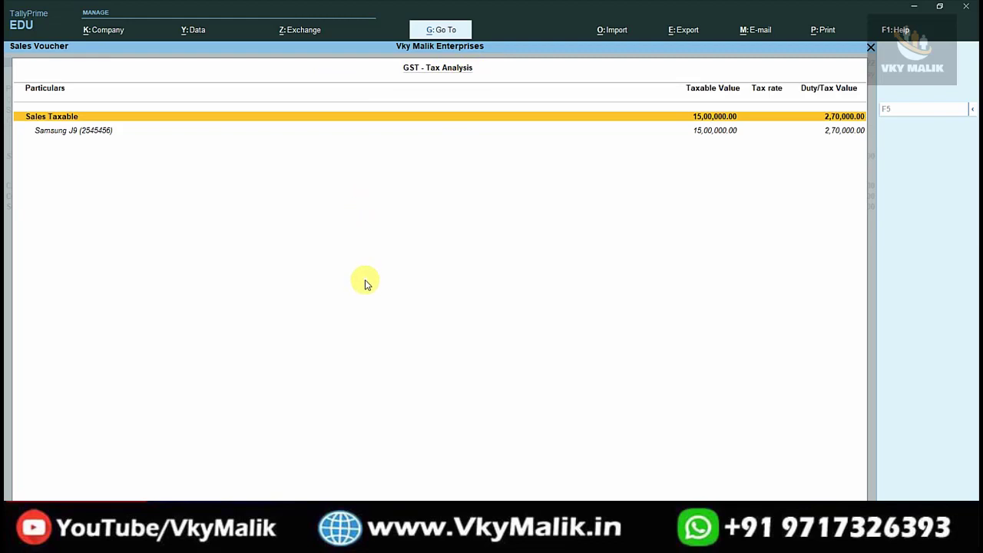
pyautogui.press('F5')
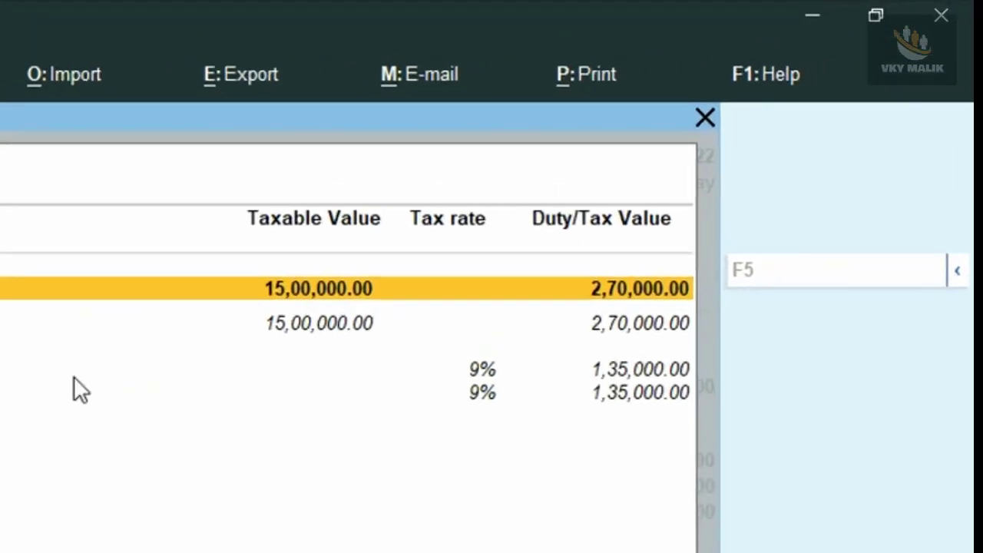
pyautogui.click(308, 330)
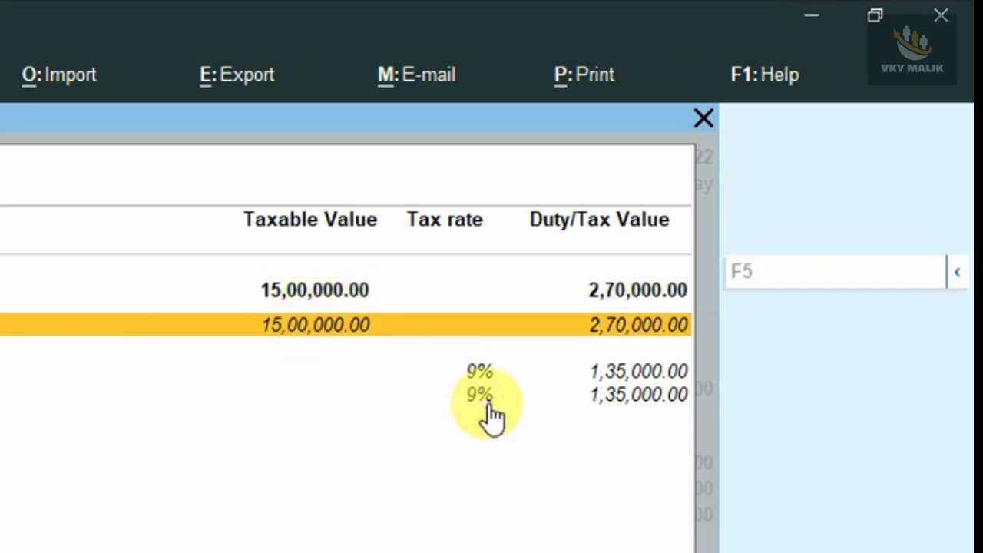
pyautogui.click(489, 375)
pyautogui.click(499, 394)
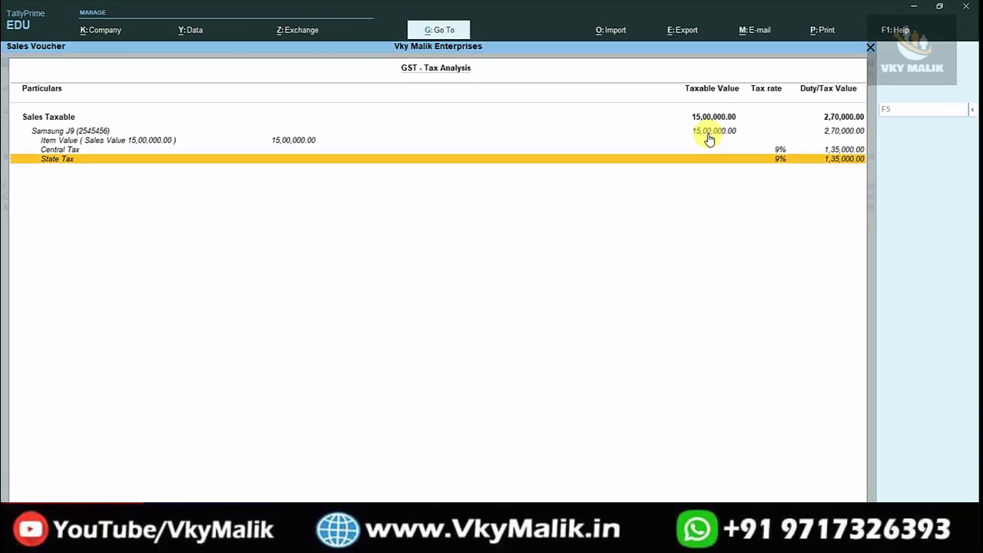
pyautogui.press('Escape')
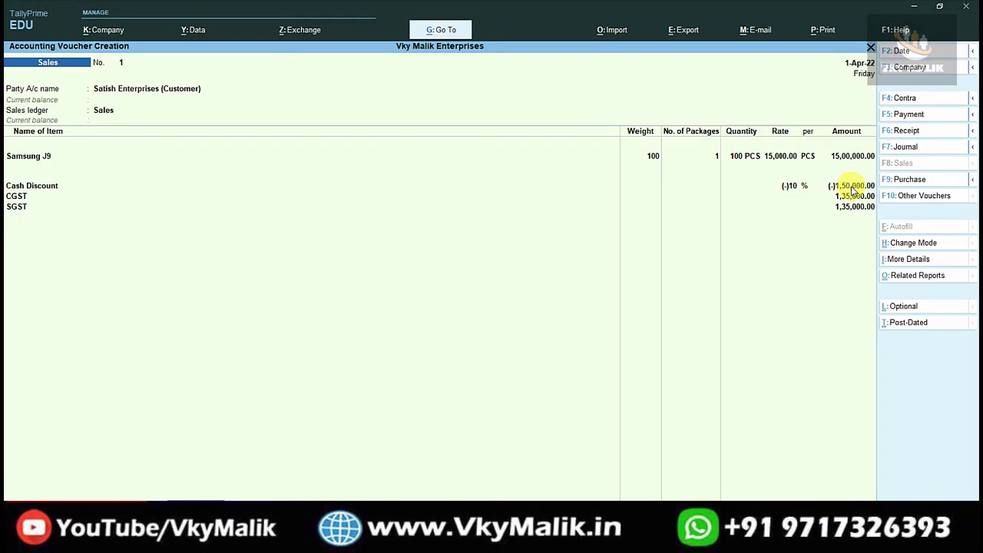
# Switch to Calculator, work out the discounted taxable value as 1500000 - 150000, and close it.
pyautogui.press('super')
pyautogui.write('calc')
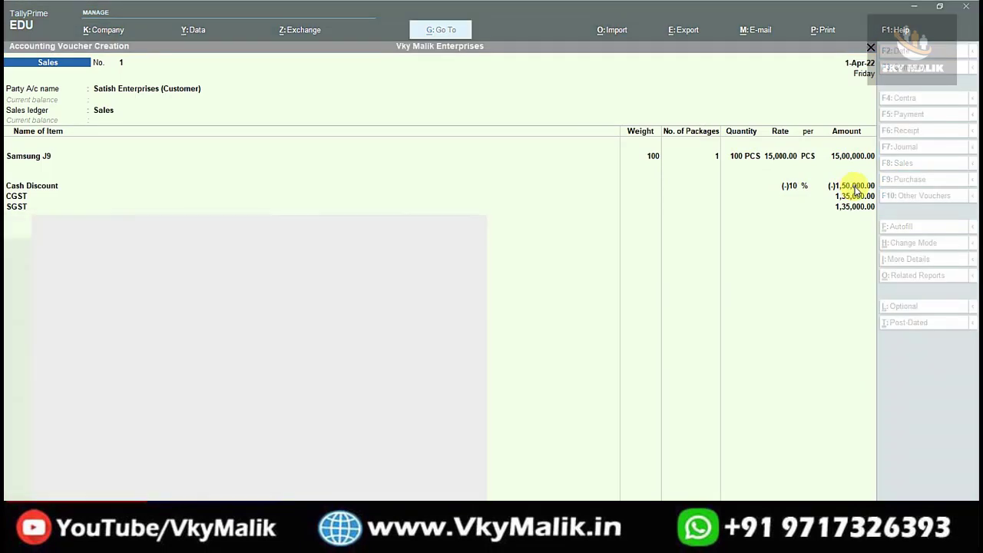
pyautogui.press('Return')
pyautogui.write('15')
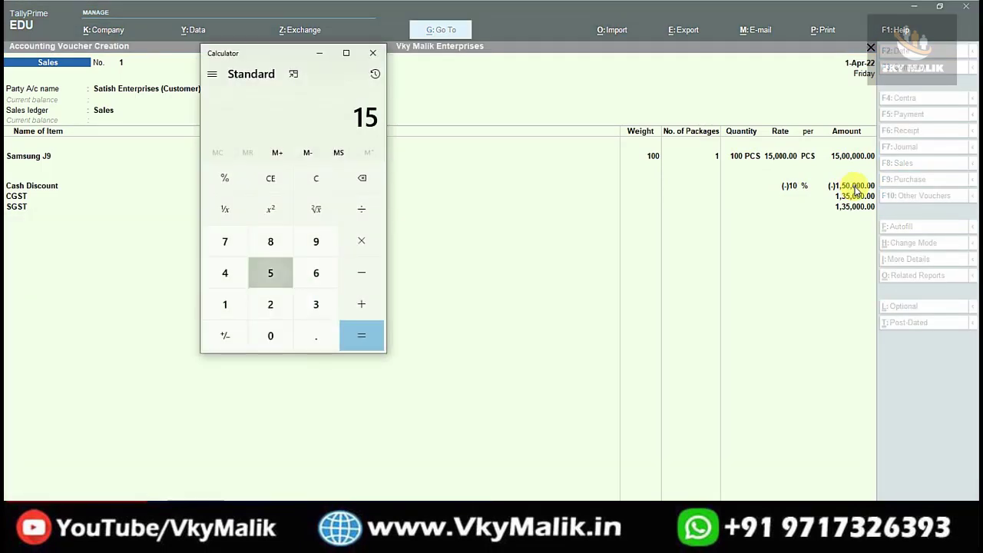
pyautogui.write('000')
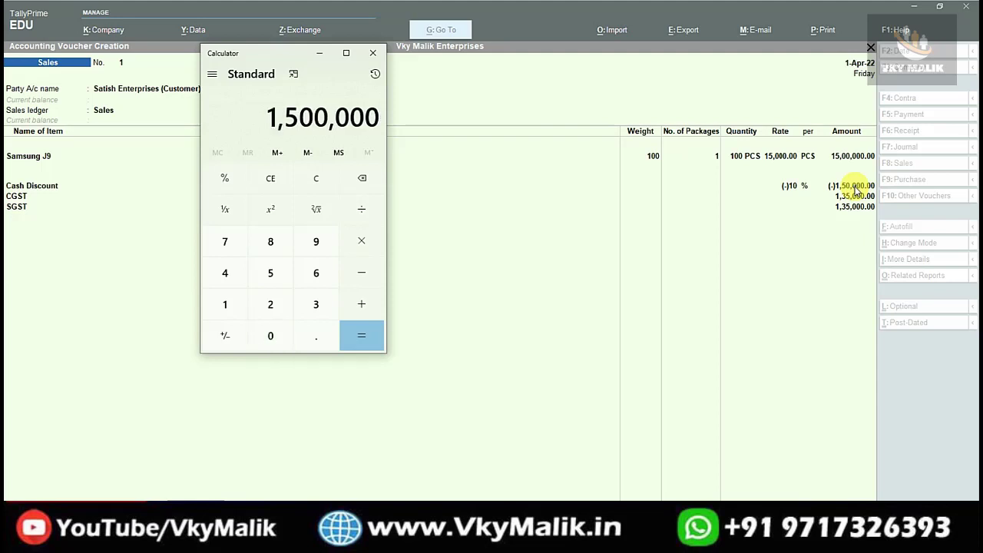
pyautogui.write('00 - 150000')
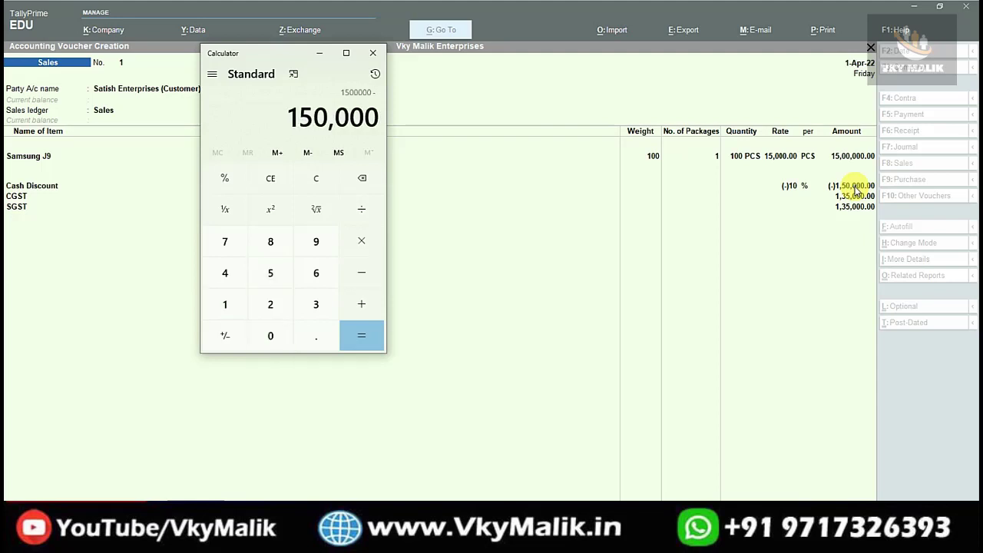
pyautogui.press('Return')
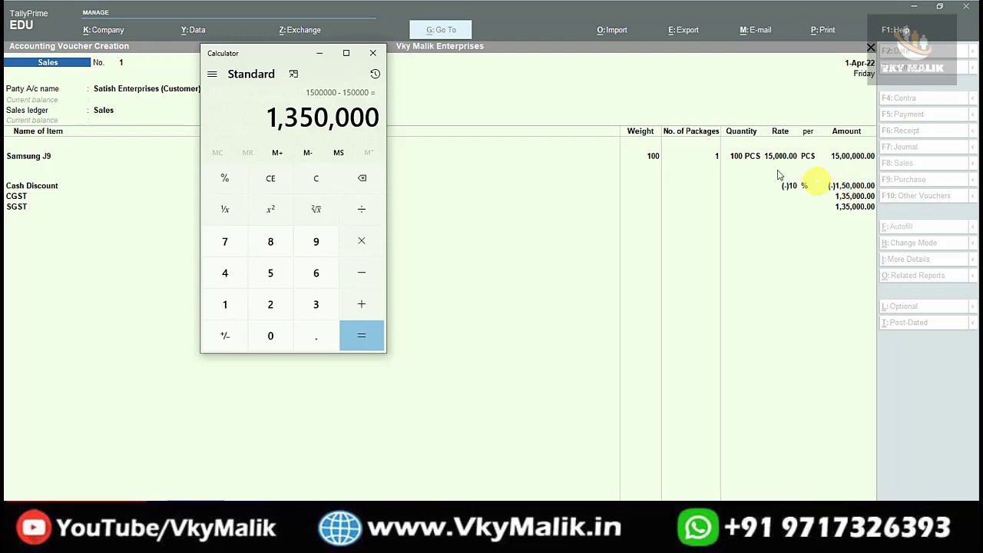
pyautogui.click(372, 53)
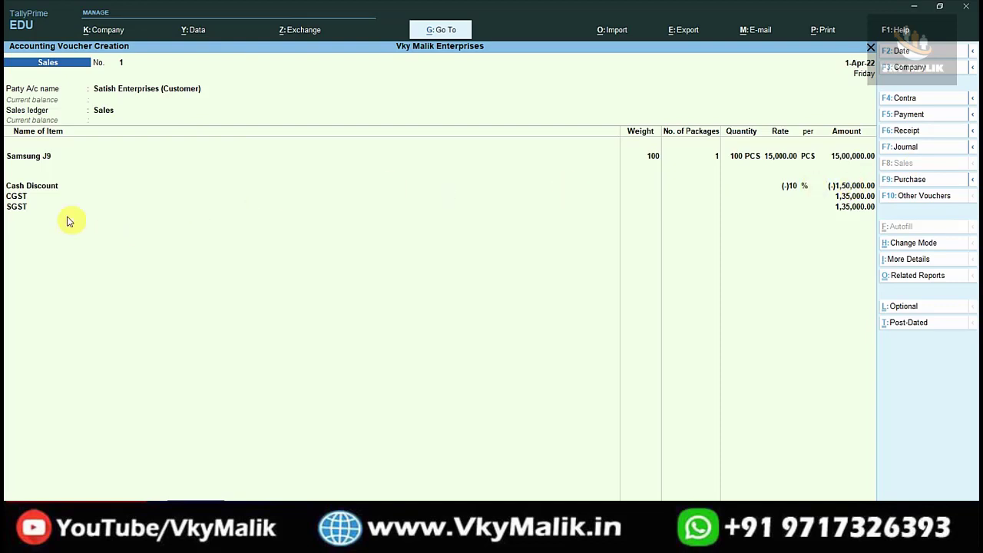
# Open the Cash Discount ledger for alteration from its voucher line and set GST applicability to Not Applicable.
pyautogui.click(32, 186)
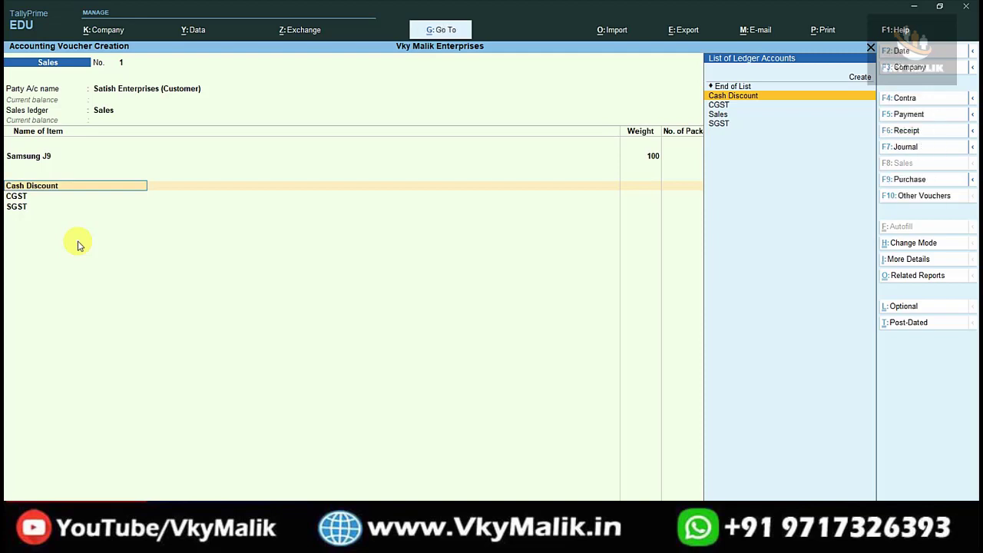
pyautogui.hotkey('ctrl', 'Return')
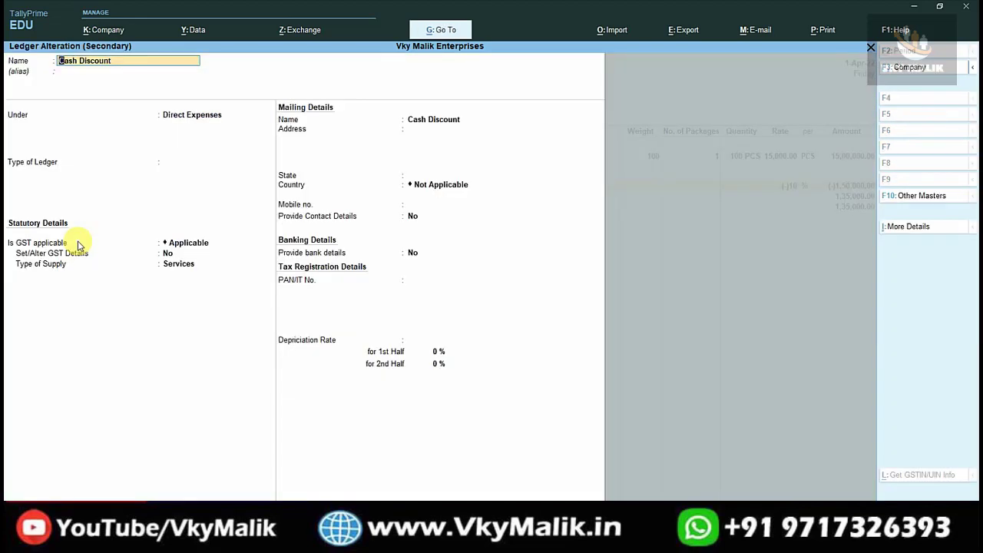
pyautogui.press('Return')
pyautogui.press('Return')
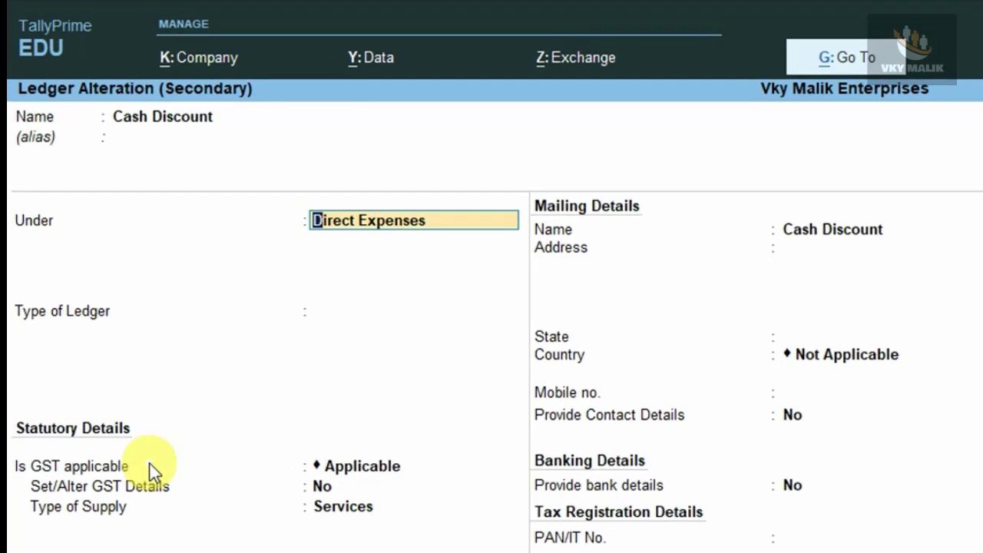
pyautogui.press('Return')
pyautogui.press('Return')
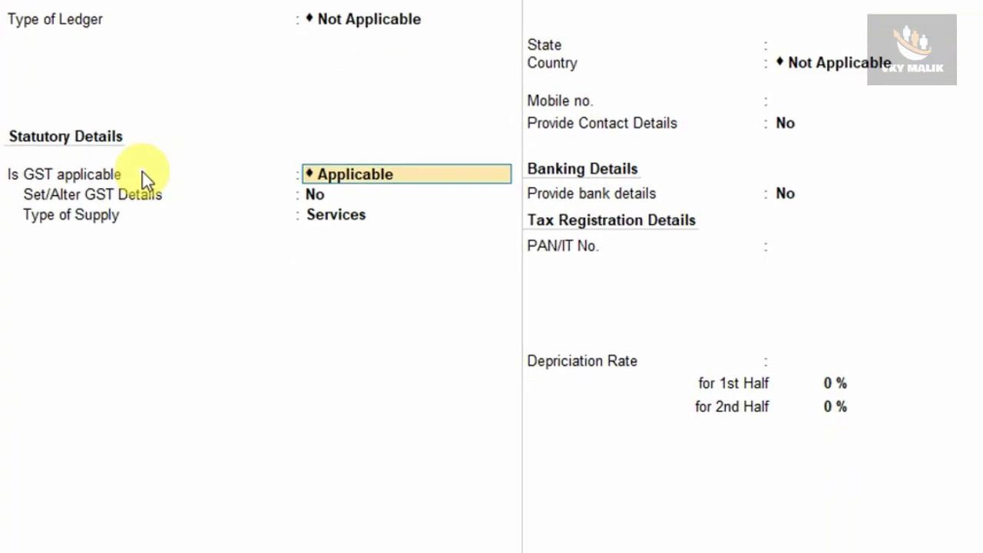
pyautogui.press('space')
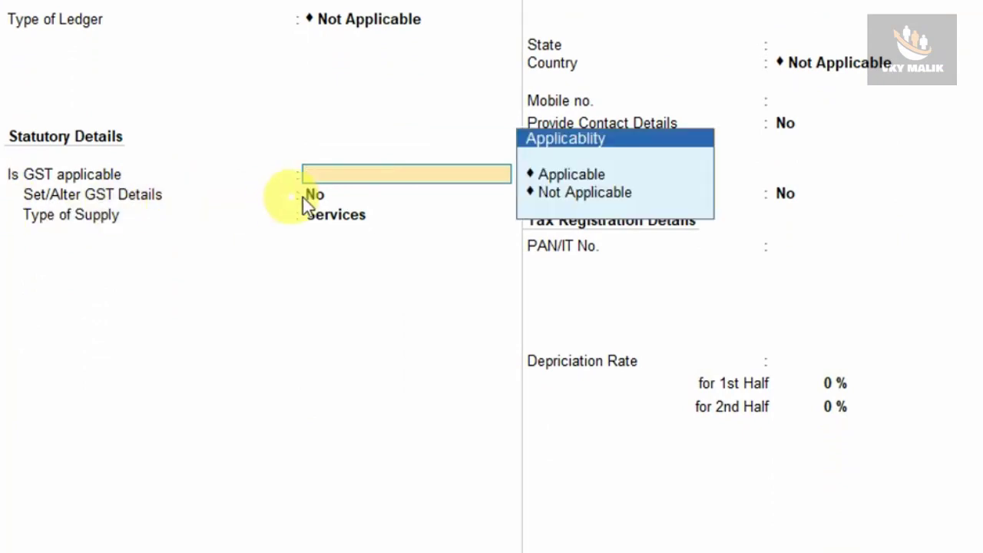
pyautogui.press('Down')
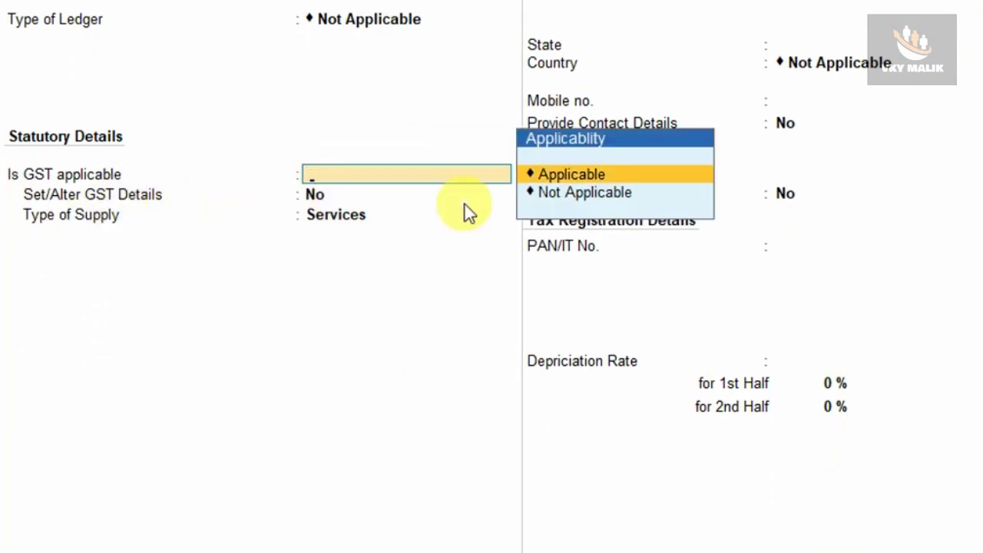
pyautogui.press('Down')
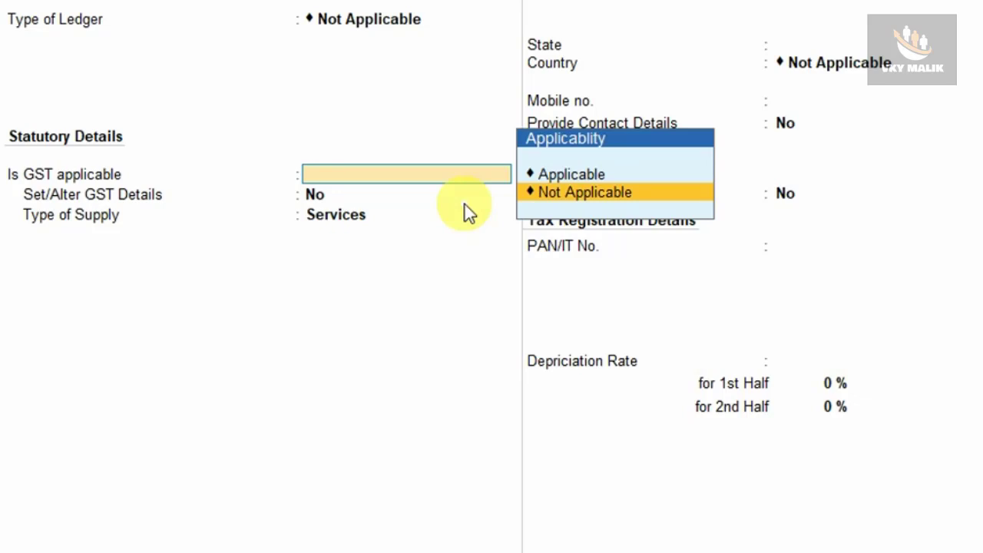
pyautogui.press('Return')
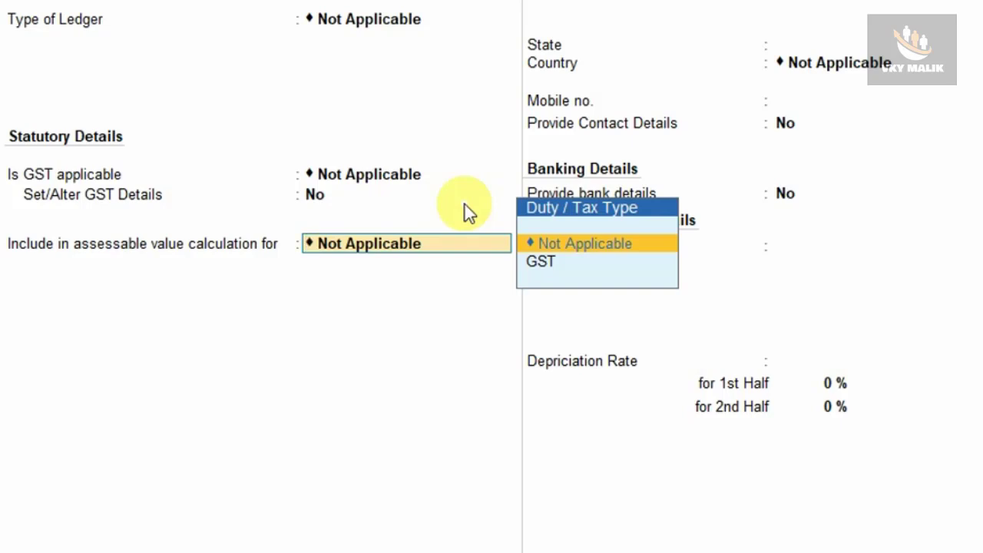
# Include Cash Discount in the assessable value calculation for GST, appropriated to Goods and based on value, and save the ledger.
pyautogui.press('Down')
pyautogui.press('Return')
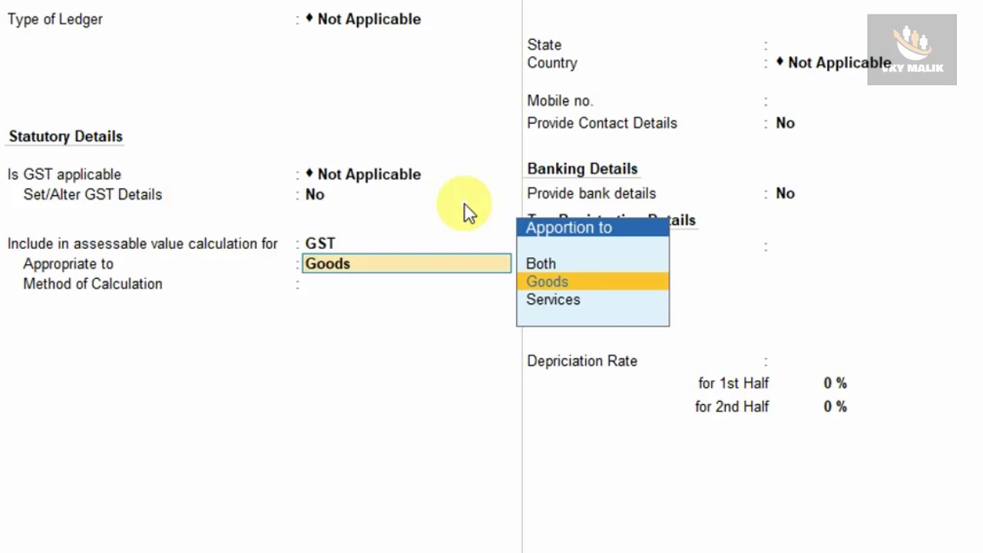
pyautogui.press('Return')
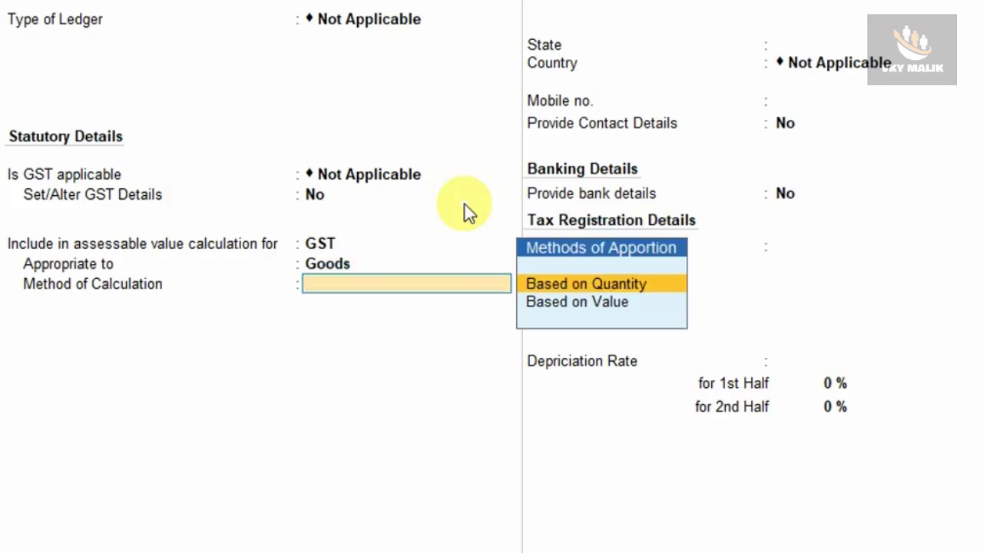
pyautogui.press('Down')
pyautogui.press('Return')
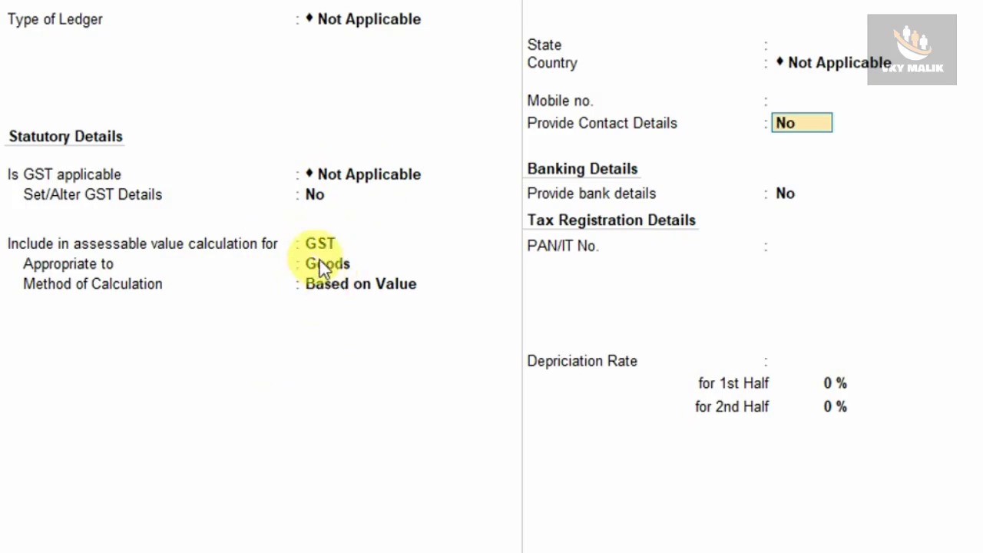
pyautogui.click(335, 289)
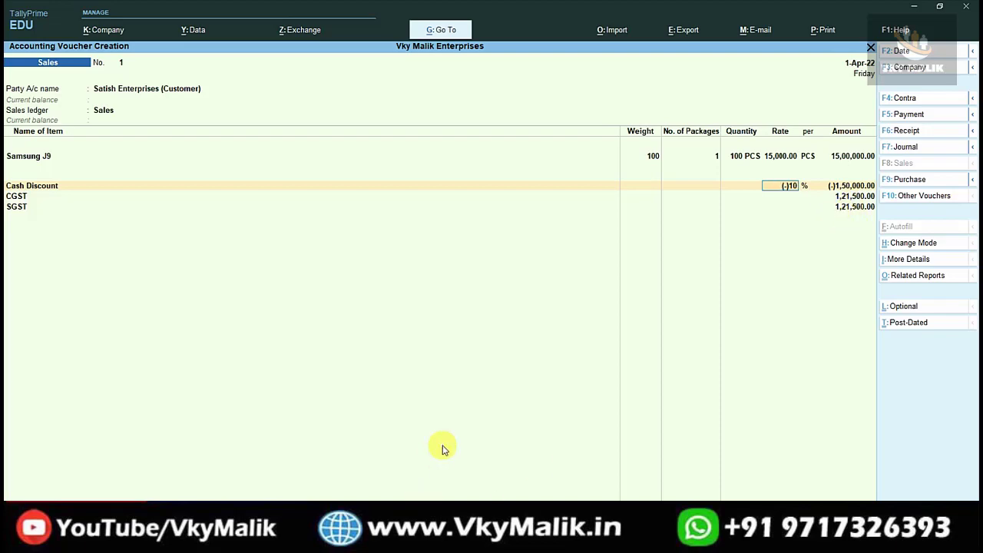
# Switch to Calculator and work out 9% tax on the discounted sales value as 1500000 - 150000, multiplied by 9/100.
pyautogui.press('super')
pyautogui.write('cal')
pyautogui.press('Return')
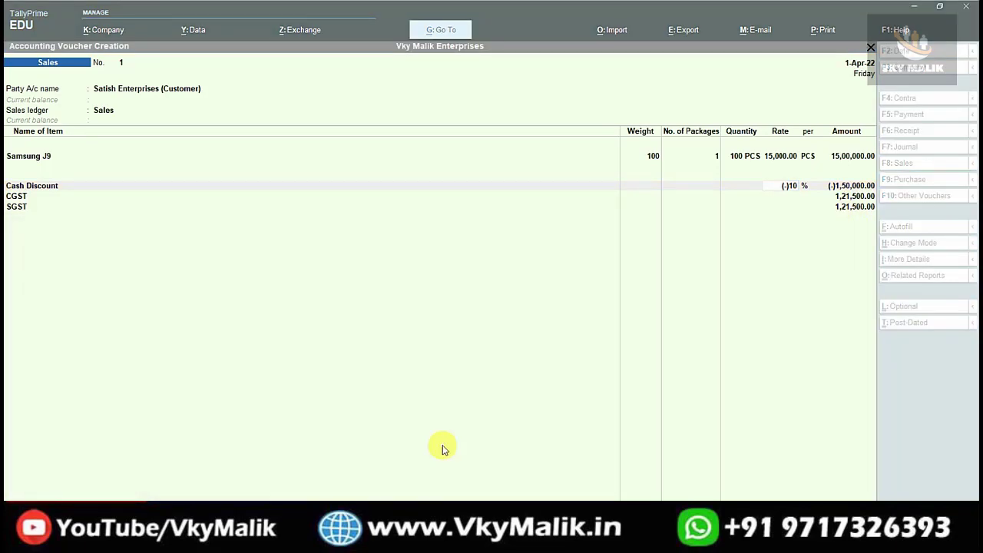
pyautogui.write('1500')
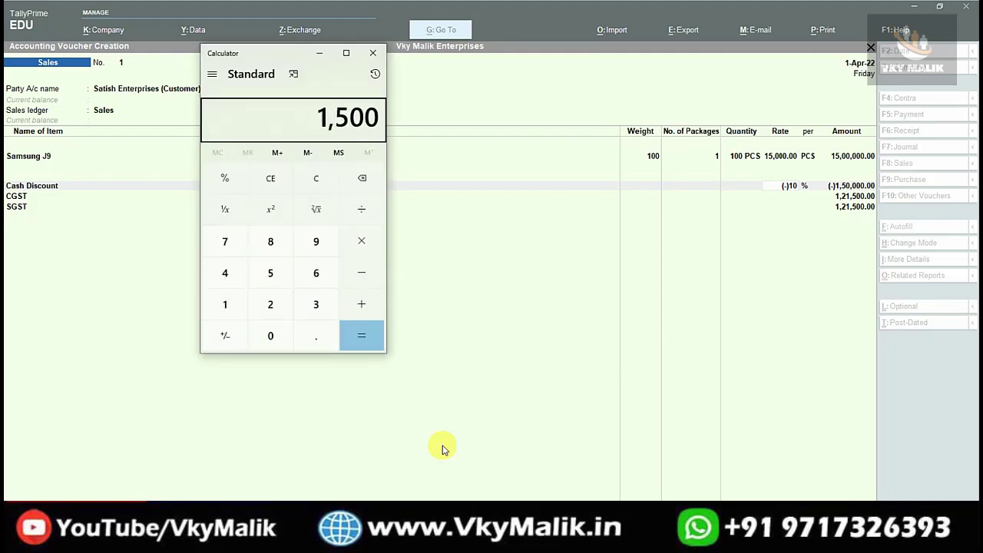
pyautogui.write('000')
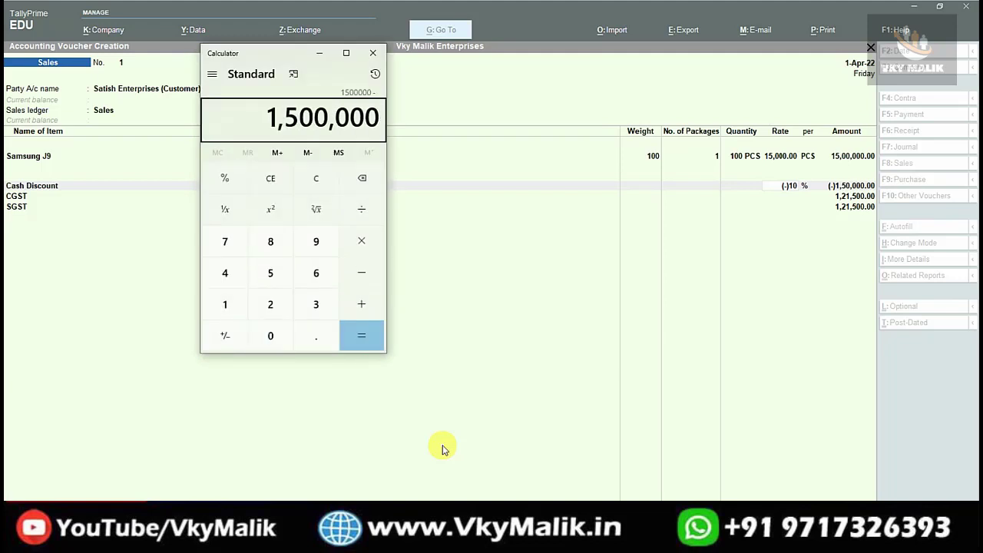
pyautogui.write('-150000')
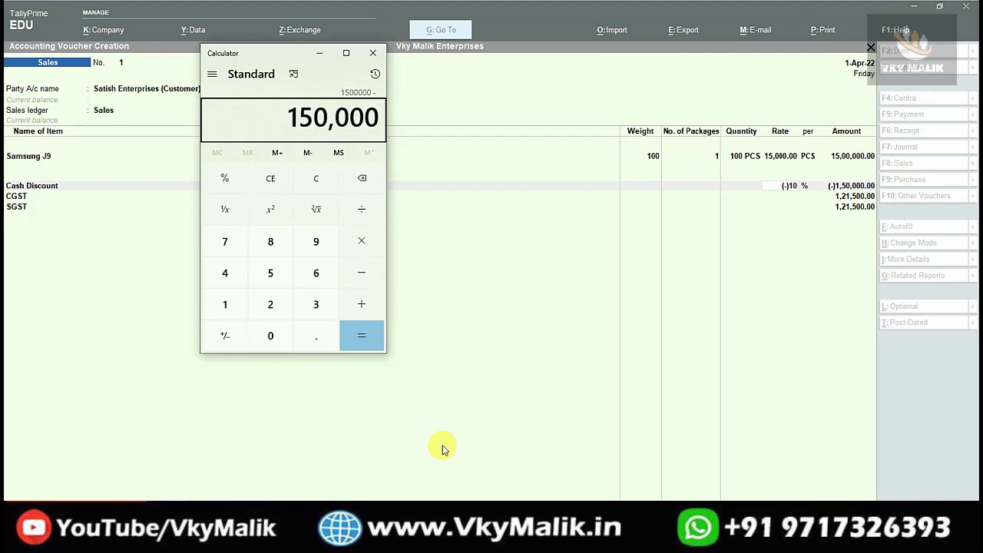
pyautogui.press('Return')
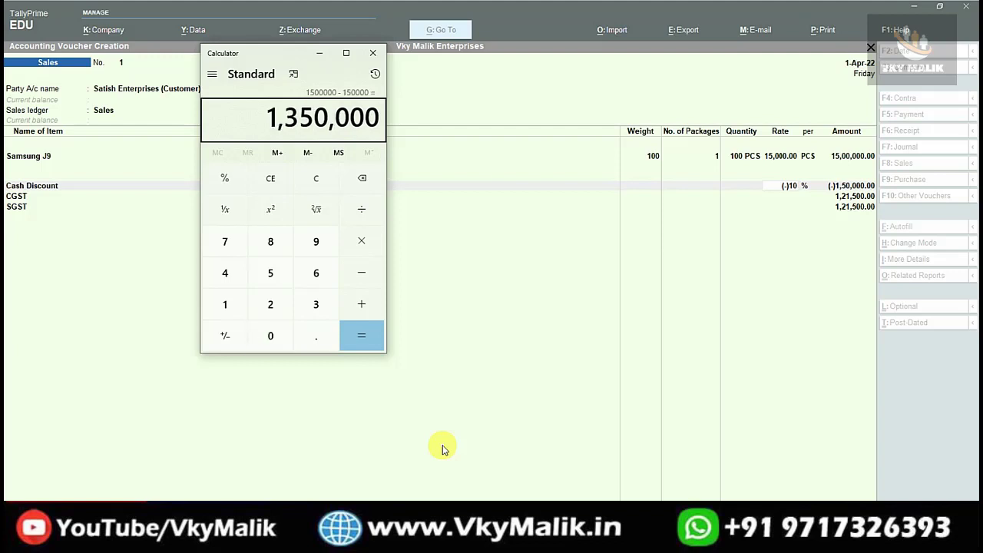
pyautogui.write('*9/100')
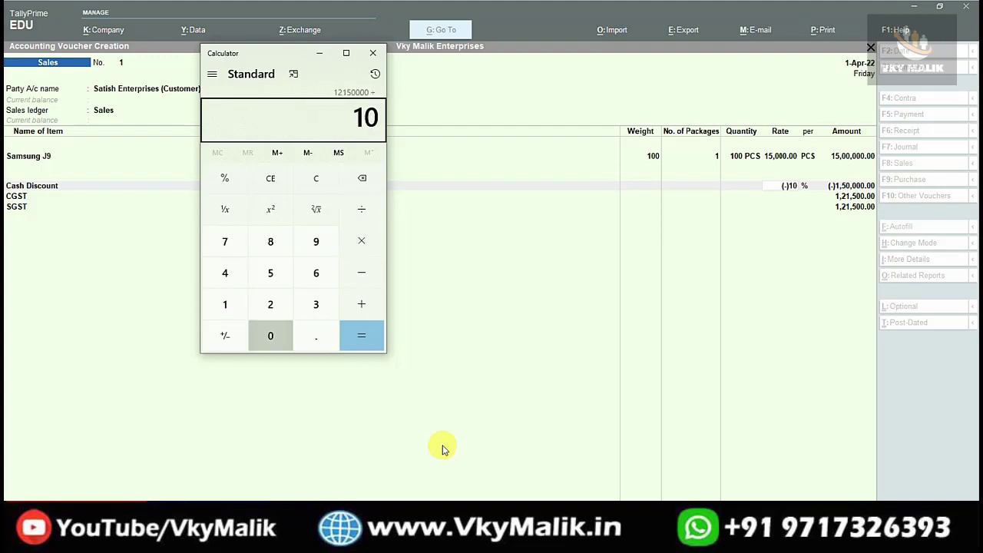
pyautogui.press('Return')
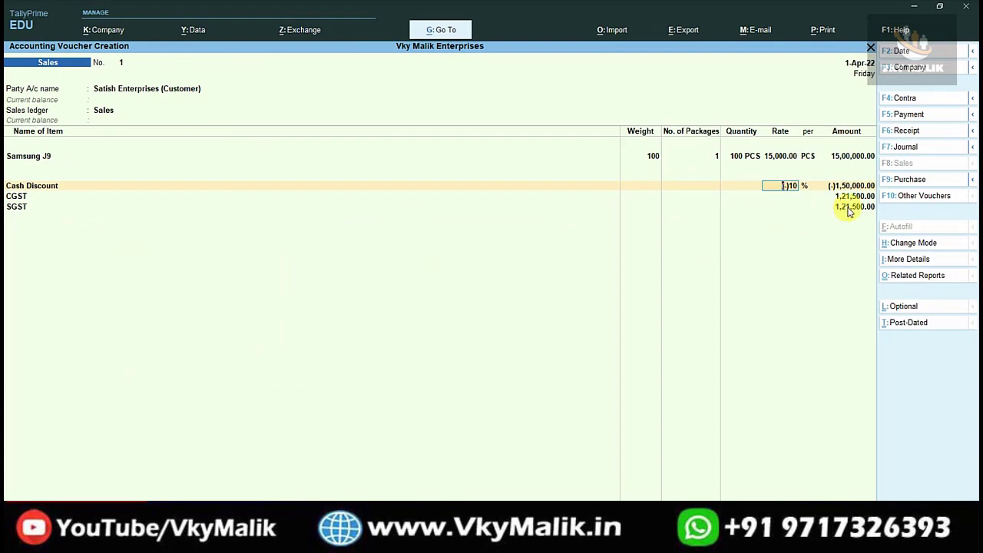
# Examine the voucher's detailed GST tax analysis for the discount's effect on the taxable value and central and state tax, and return to the voucher.
pyautogui.hotkey('ctrl', 'o')
pyautogui.hotkey('alt', 'F5')
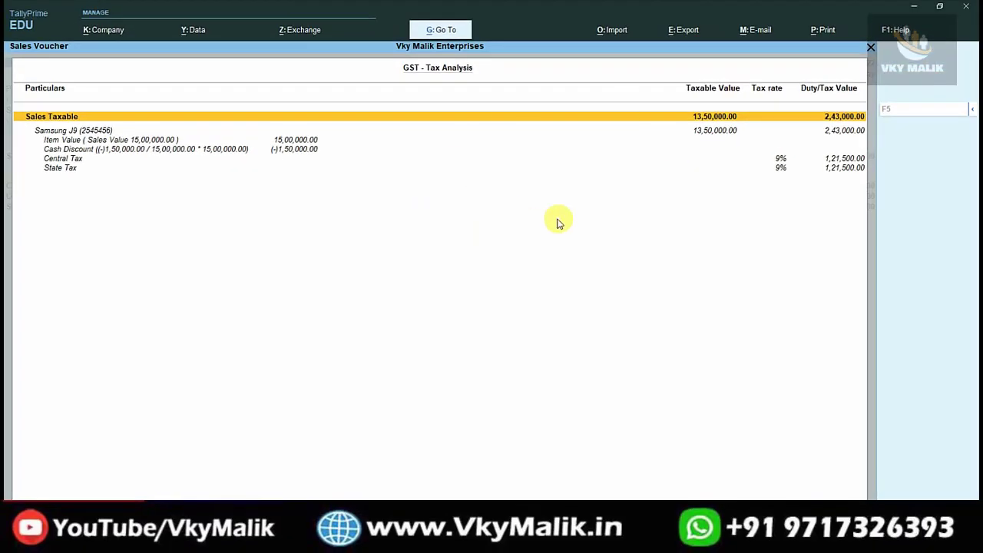
pyautogui.press('Escape')
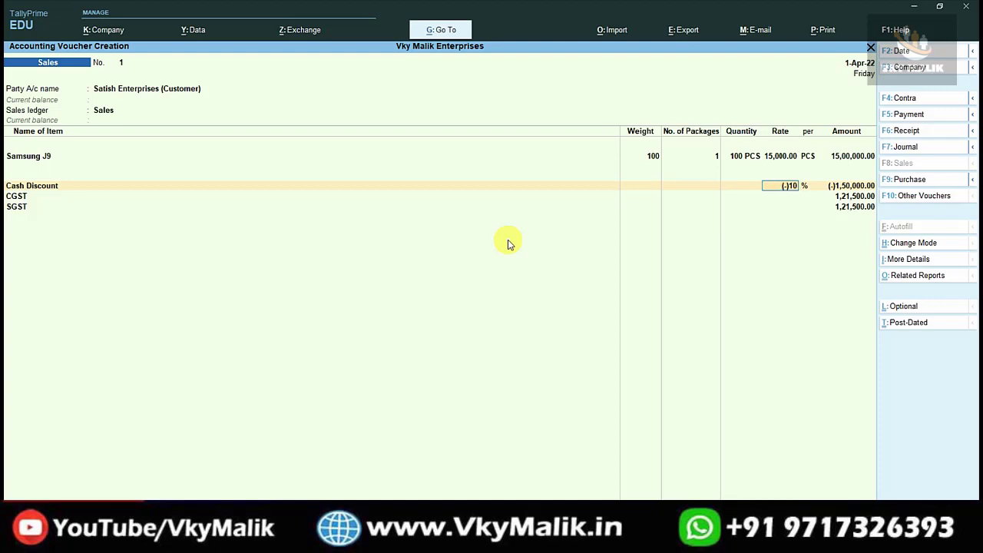
# Save the sales voucher without sending its details for e-Way Bill generation, and return to the Gateway of Tally.
pyautogui.hotkey('ctrl', 'a')
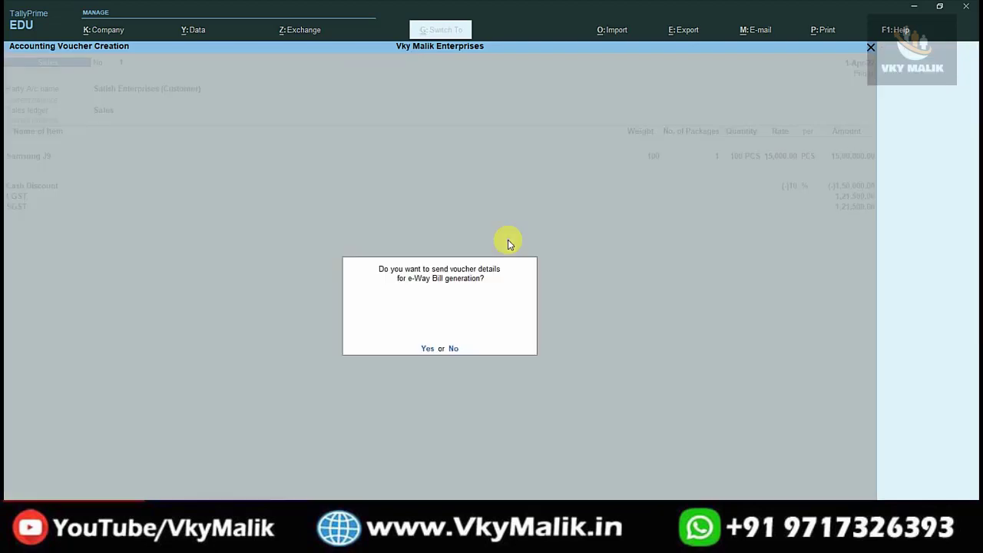
pyautogui.press('n')
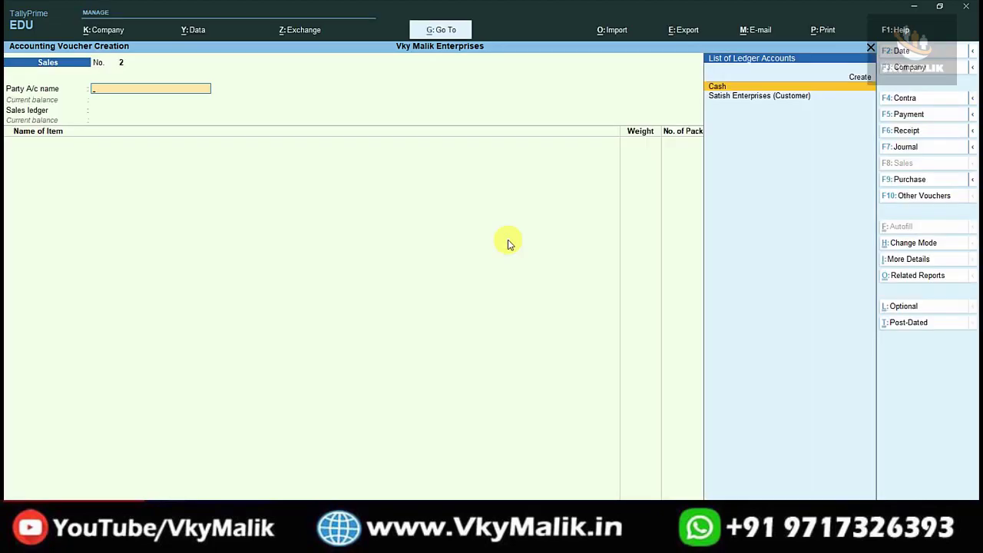
pyautogui.press('Escape')
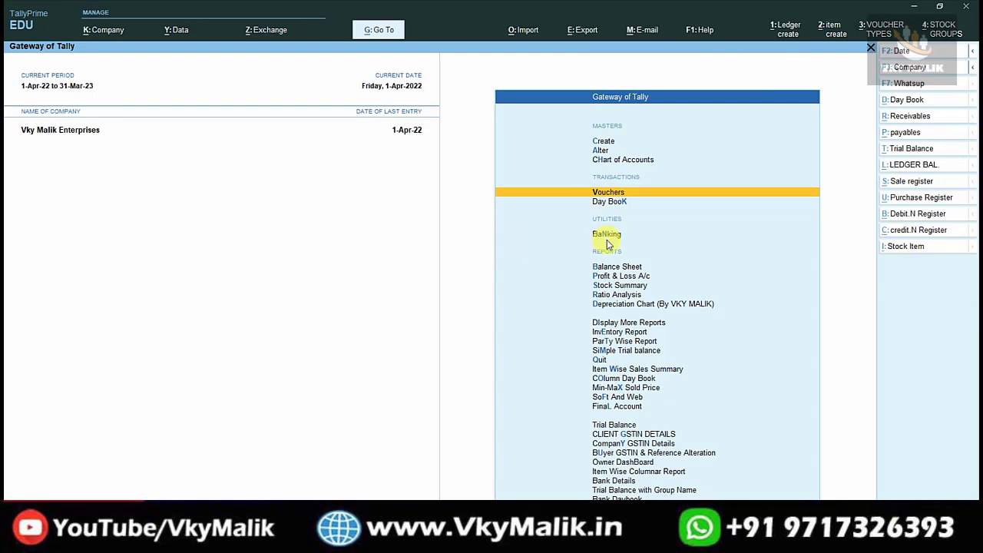
pyautogui.press('Down')
pyautogui.press('Down')
pyautogui.press('Down')
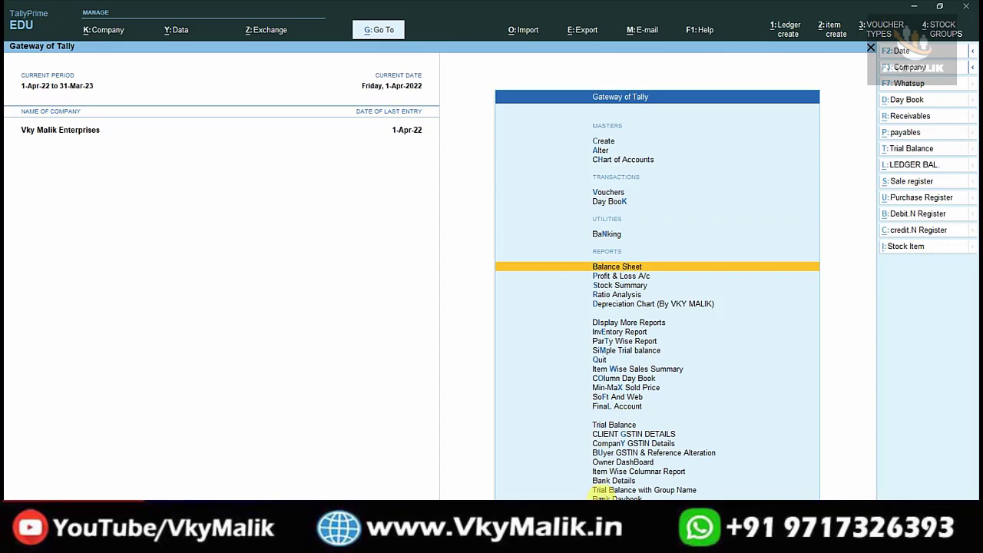
pyautogui.press('Down')
pyautogui.press('Down')
pyautogui.press('Down')
pyautogui.press('Down')
pyautogui.press('Down')
pyautogui.press('Down')
pyautogui.press('Down')
pyautogui.press('Down')
pyautogui.press('Down')
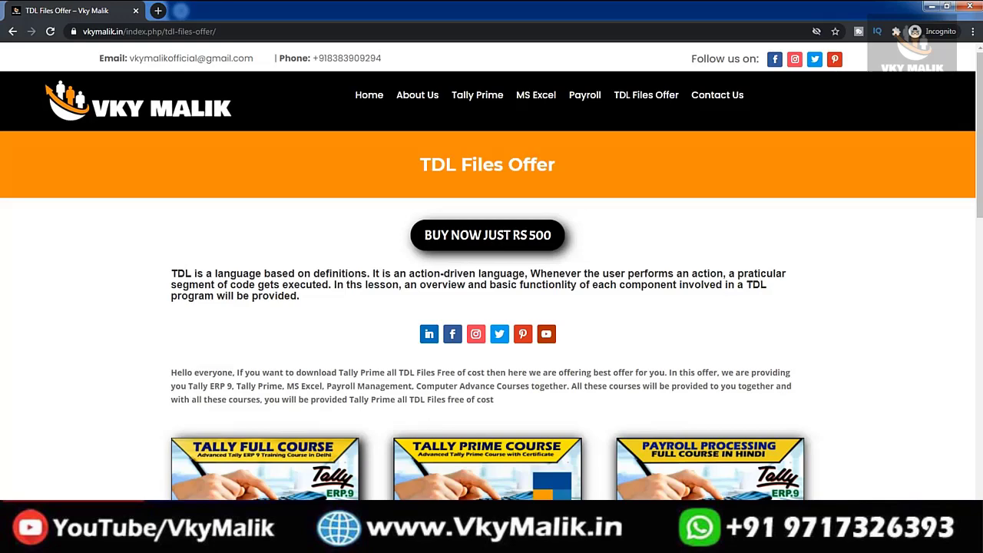
pyautogui.scroll(-4, 492, 308)
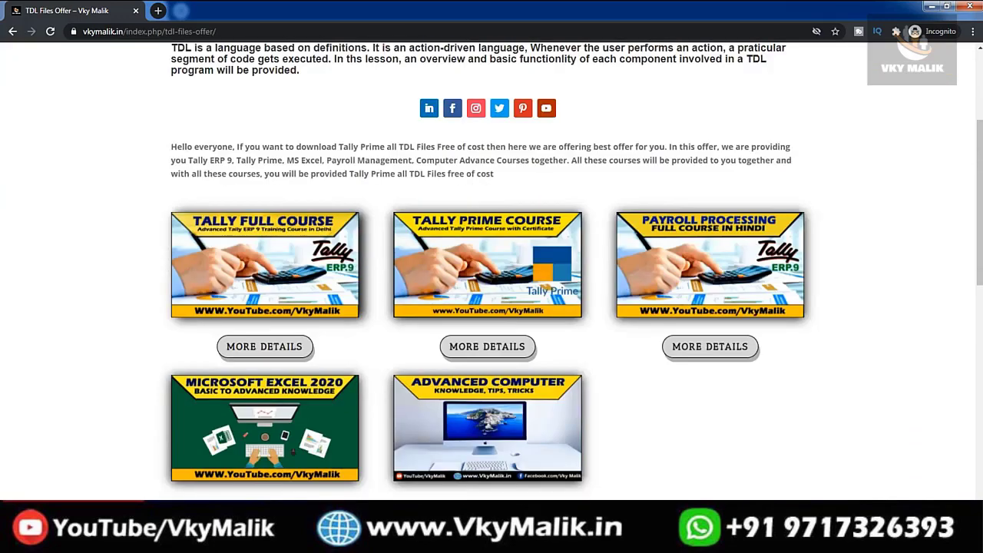